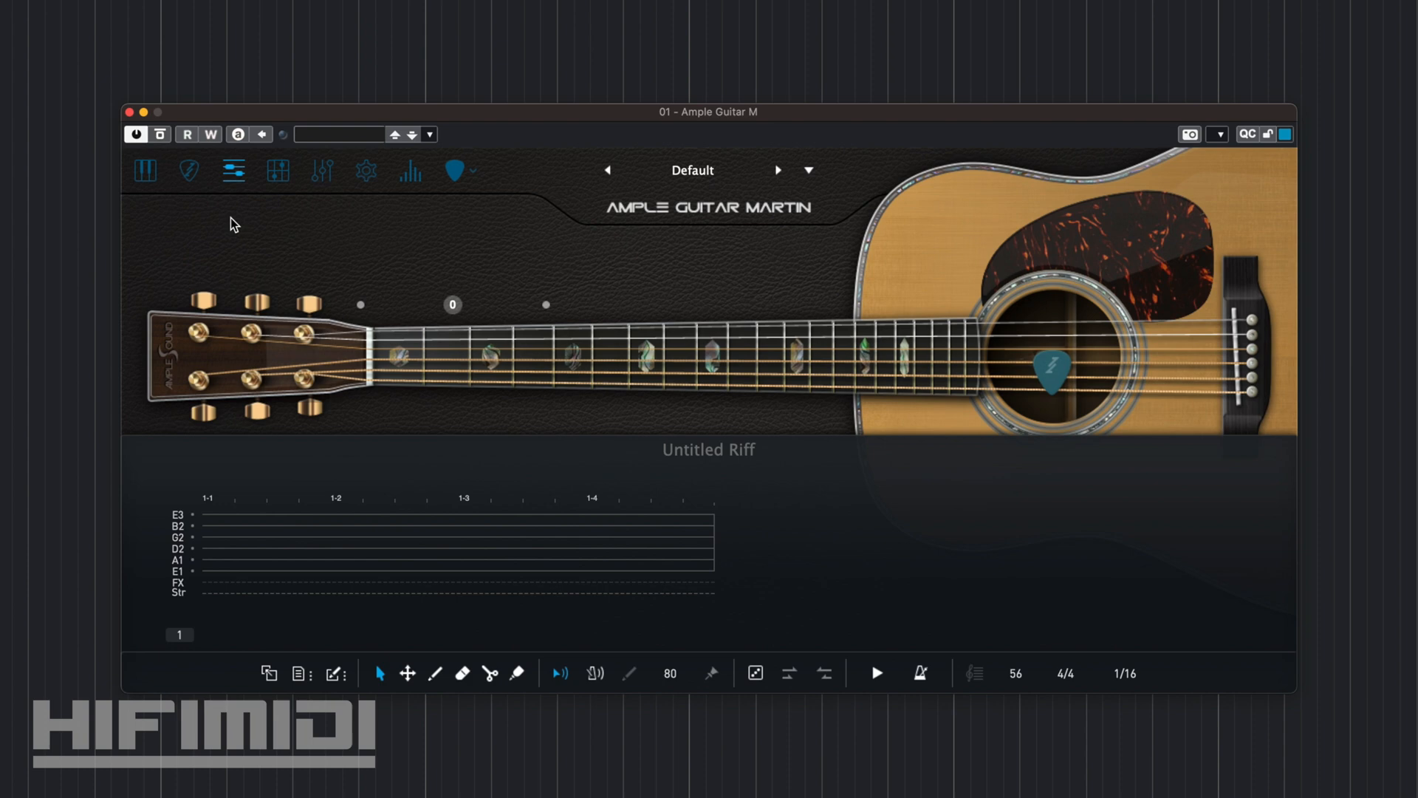
Enter C#4 with G#3 sliding into G#3 with D#3 on the E3 and B2 strings, check the note pairs, and play the riff
left_click(219, 536)
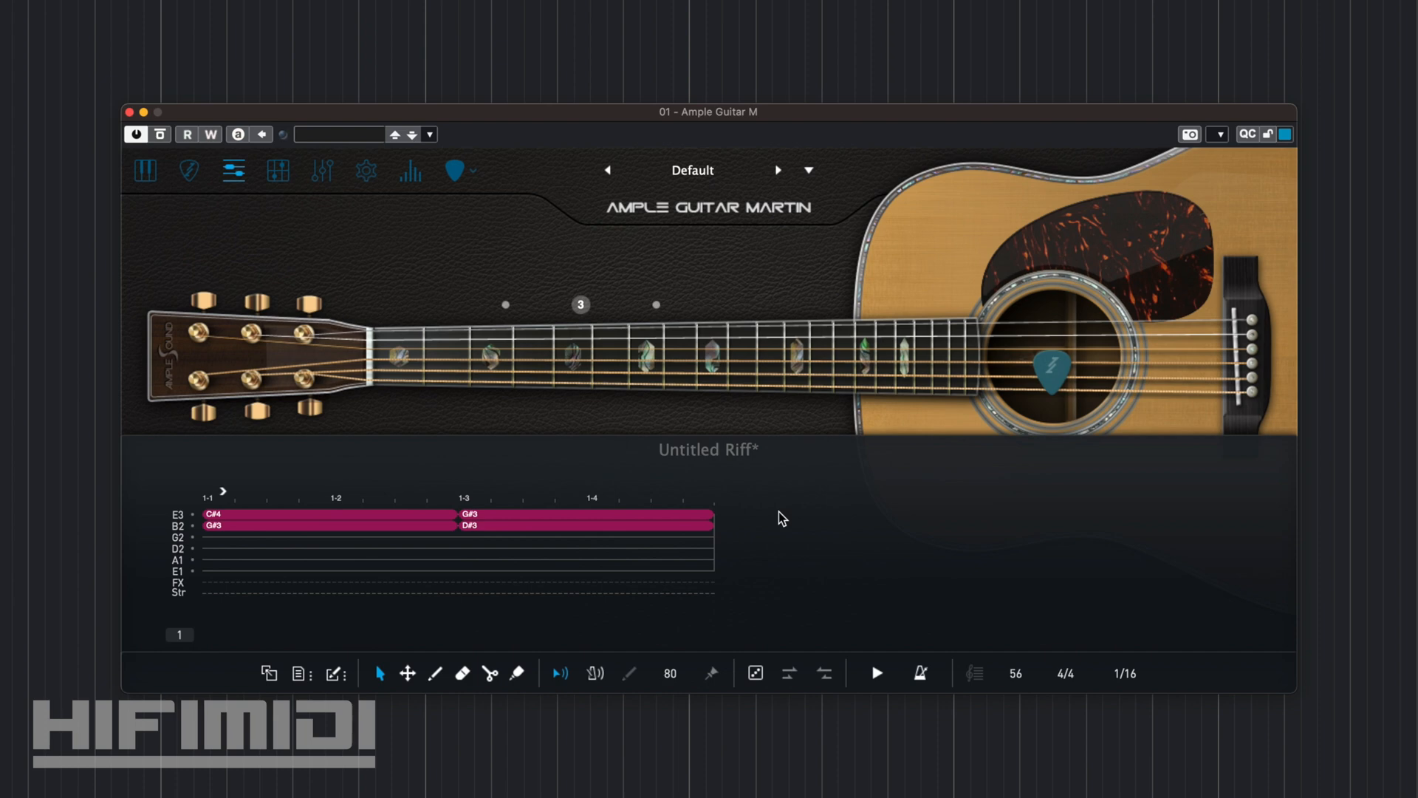
left_click_drag(425, 497, 396, 563)
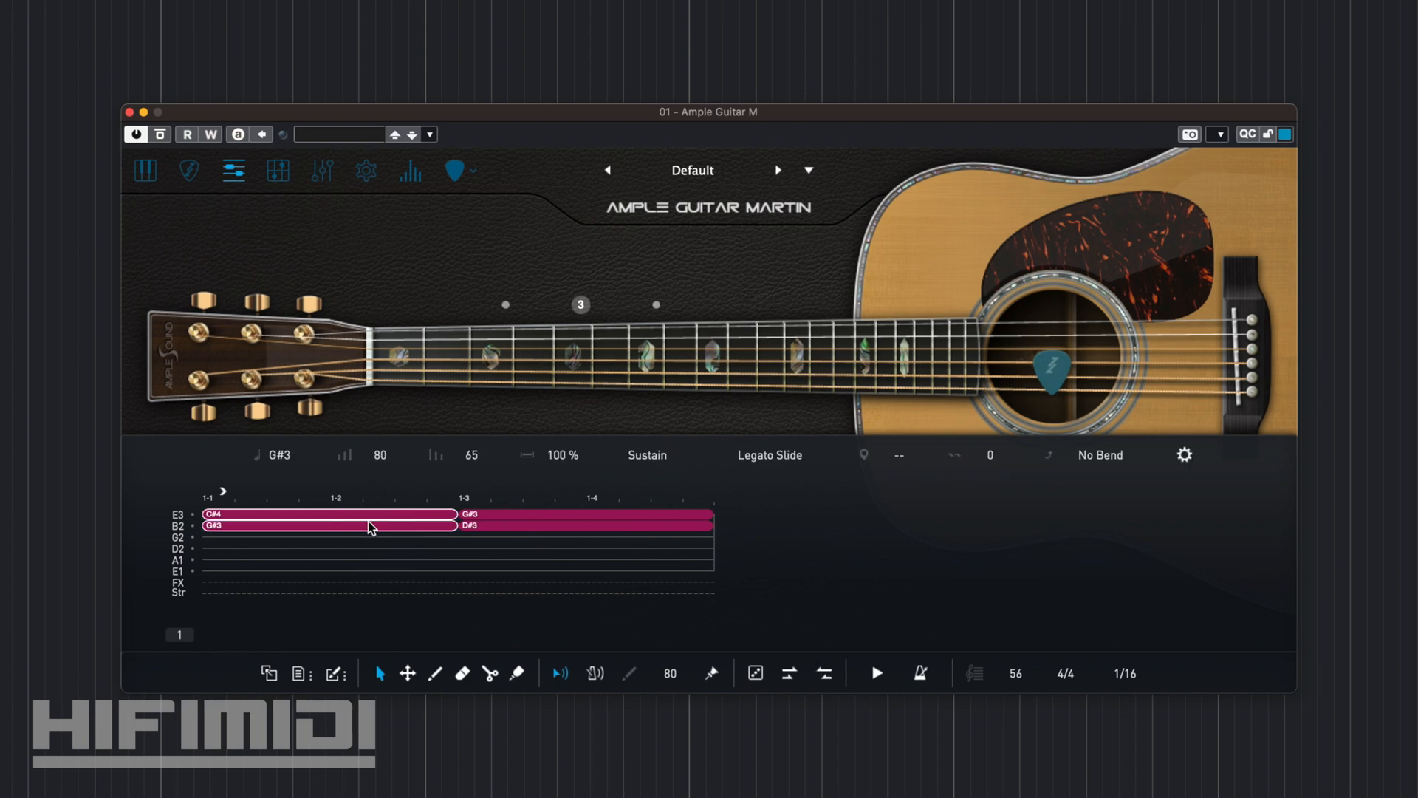
left_click_drag(361, 497, 347, 563)
left_click(360, 514)
left_click_drag(563, 497, 543, 560)
left_click(542, 559)
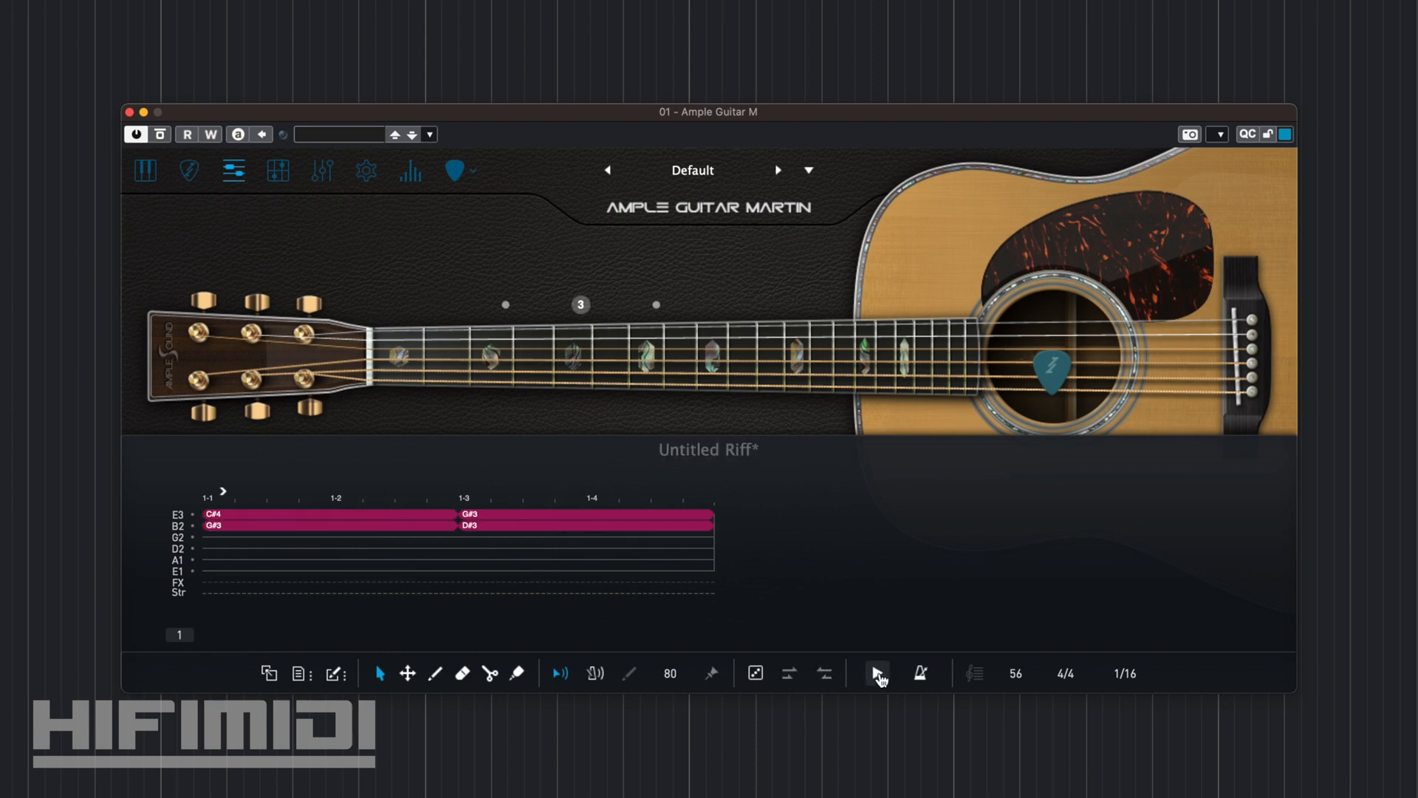
left_click(878, 674)
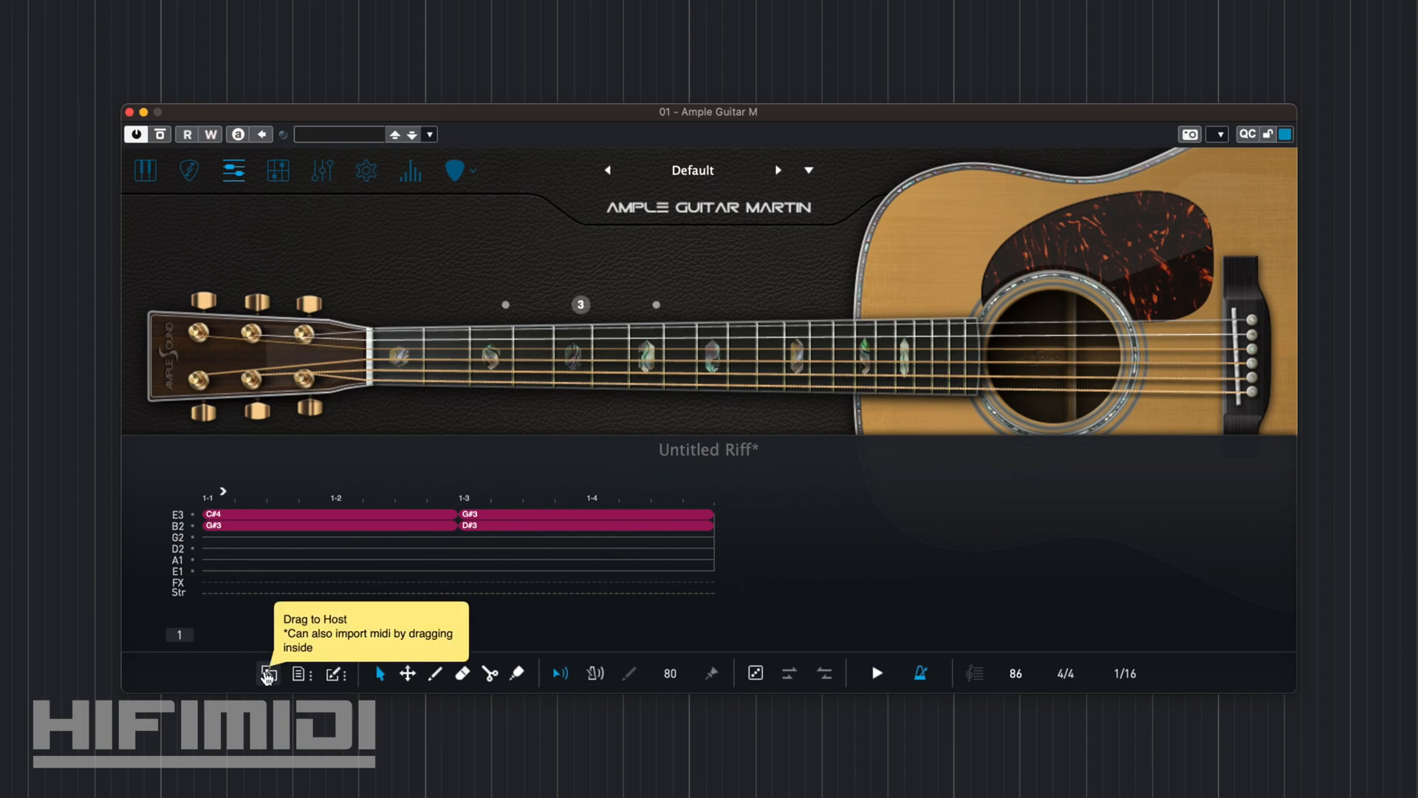
Place the riff at bar 2 of the Ample Guitar M track to hear it in the project, and delete the clip
left_click_drag(267, 672, 383, 133)
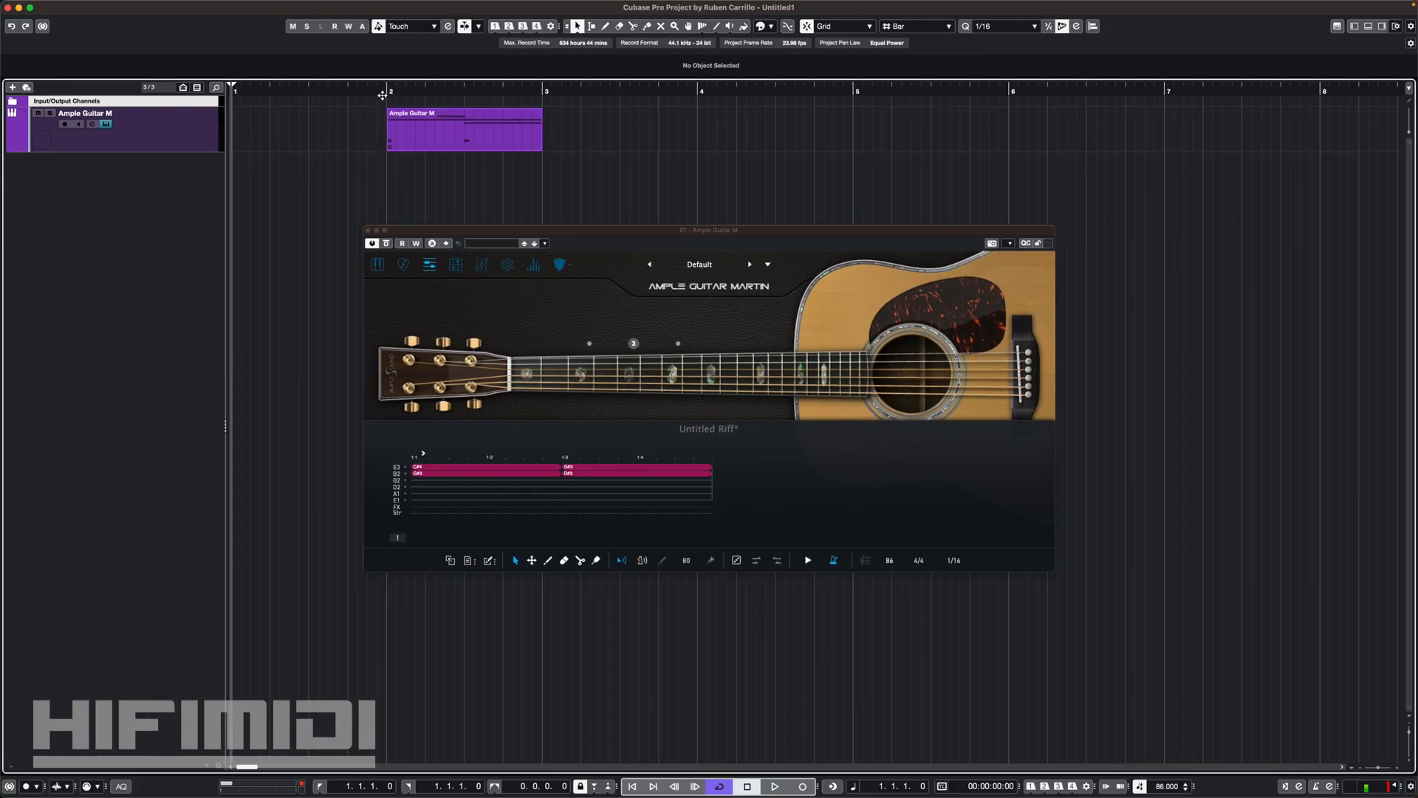
key("space")
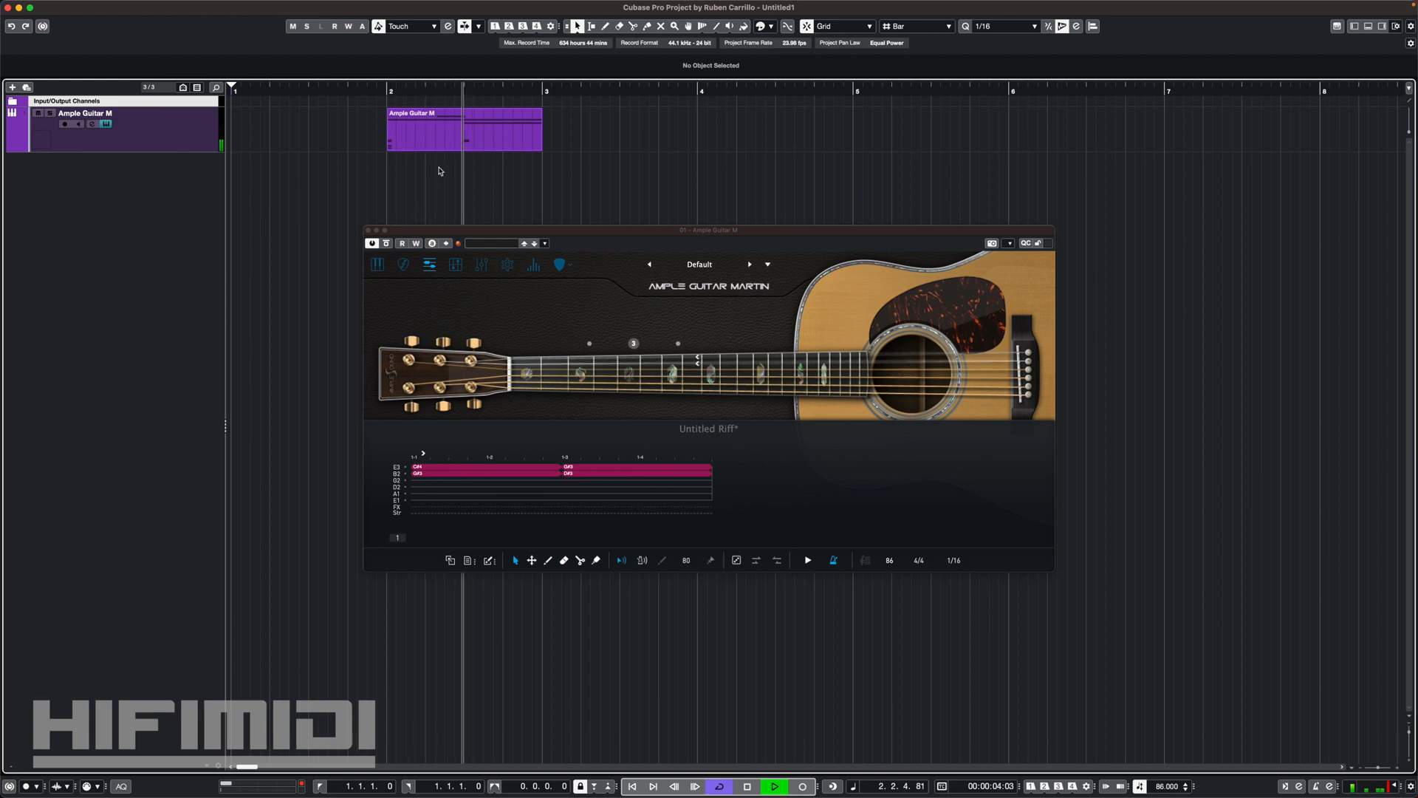
key("space")
left_click(445, 148)
key("Delete")
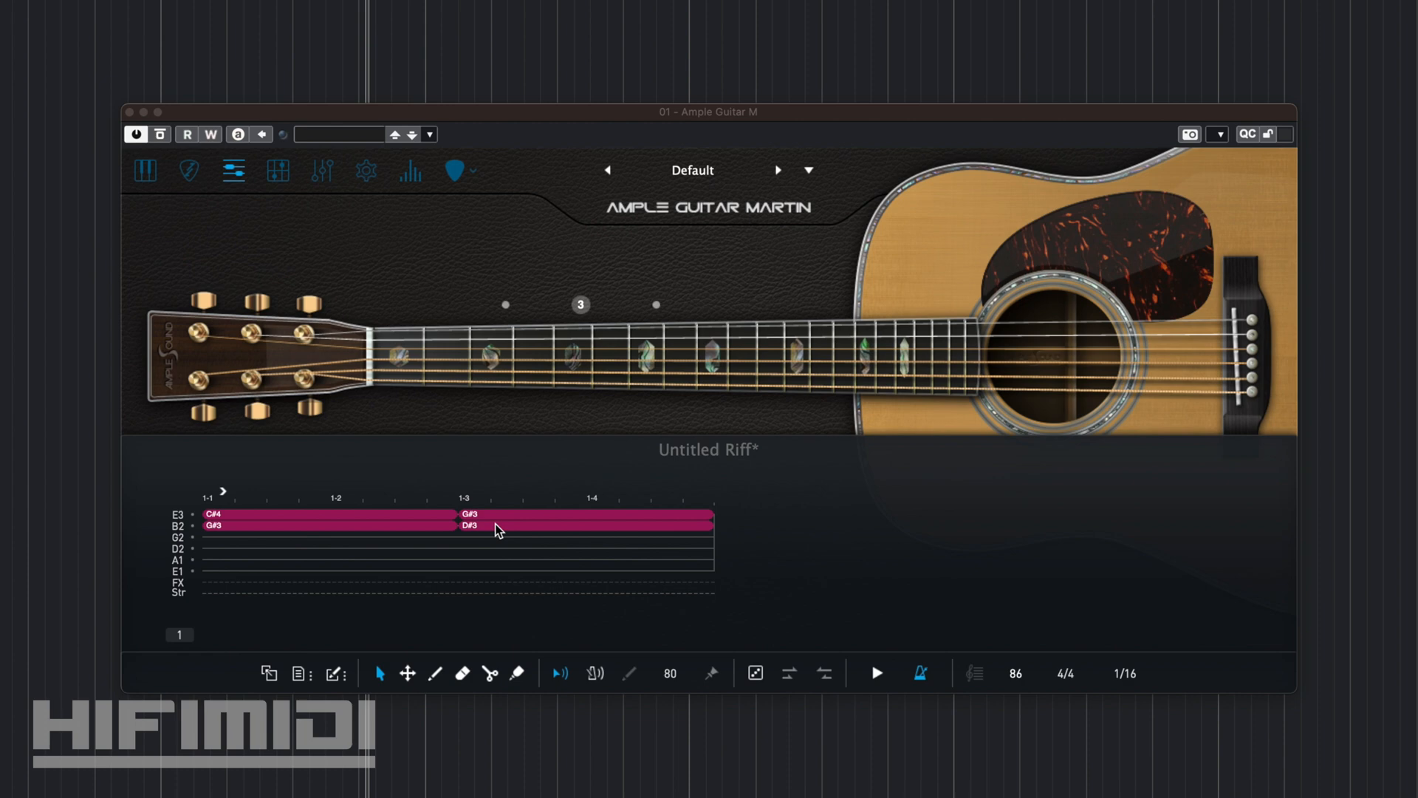
Change the second note on the B2 string to D3 and play the riff
left_click_drag(496, 524, 496, 552)
left_click(502, 568)
left_click(878, 674)
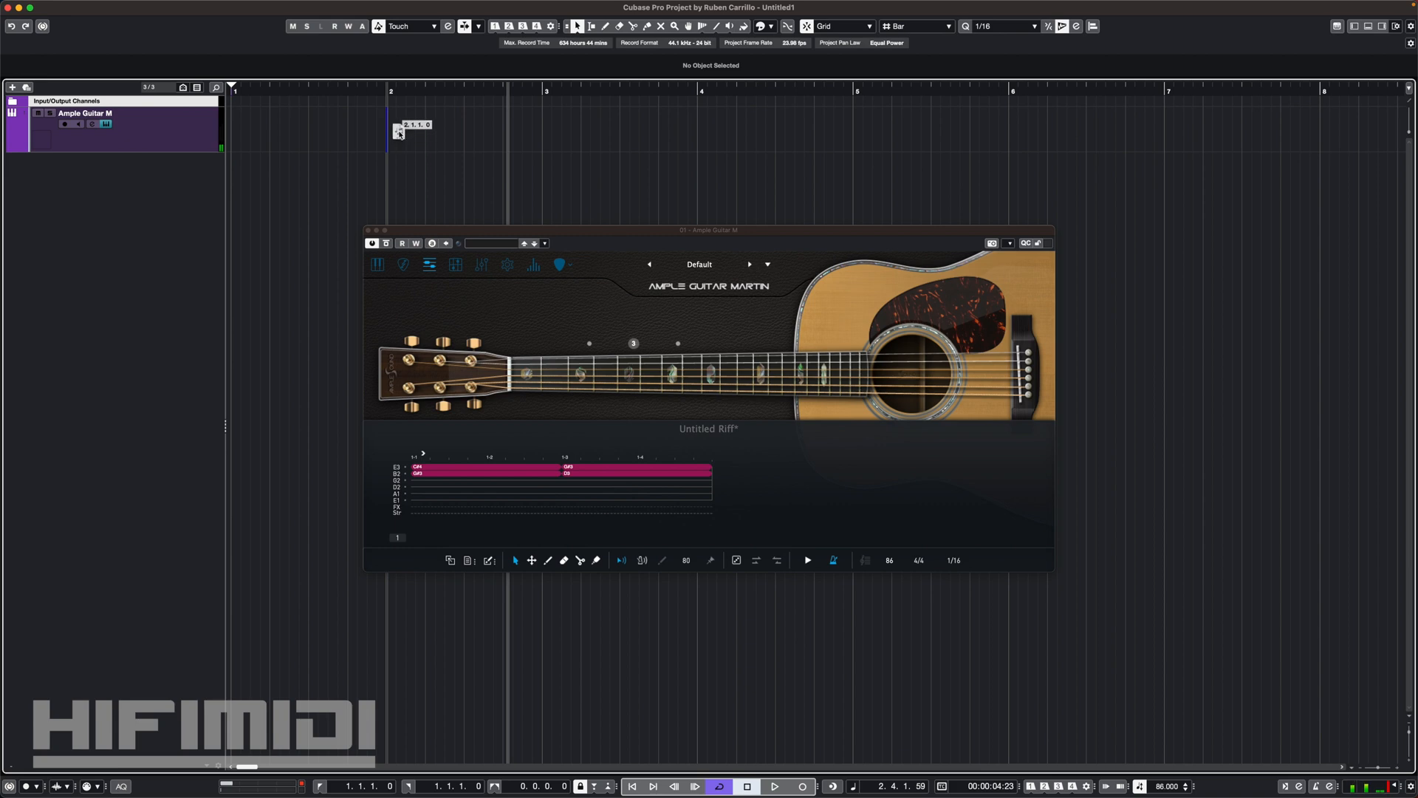
Try the revised riff as a clip at bar 2 of the Ample Guitar M track and remove it after playback
left_click_drag(399, 131, 399, 132)
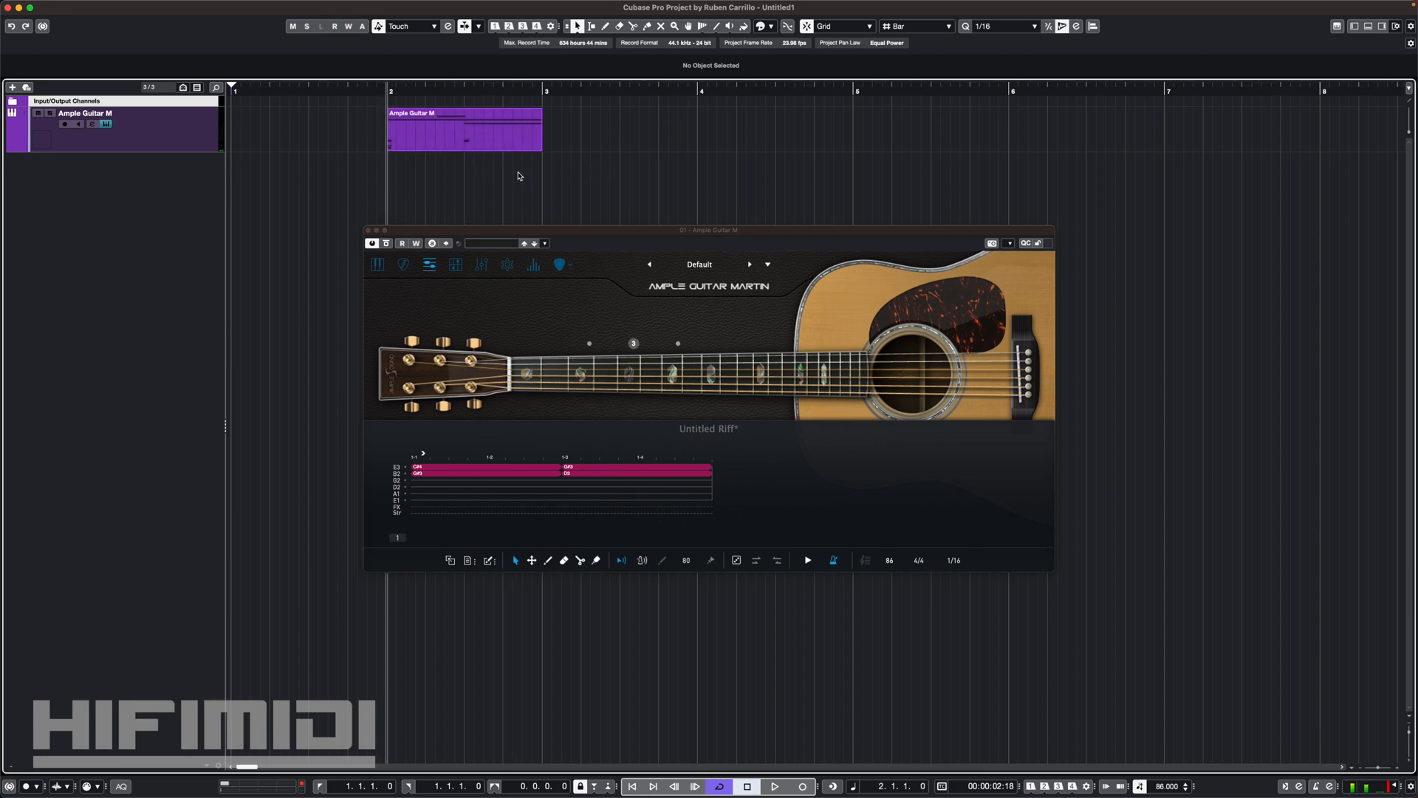
key("space")
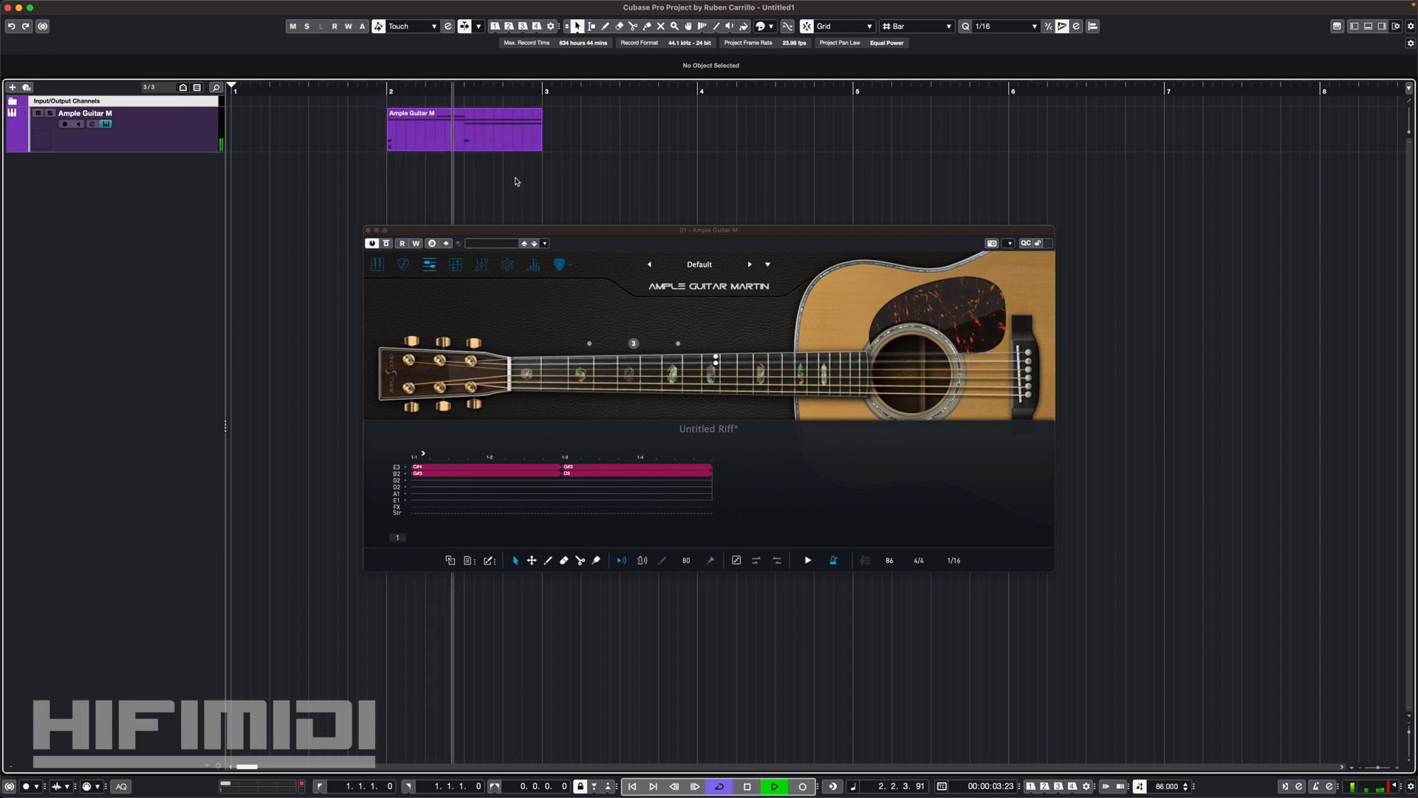
key("space")
left_click(489, 144)
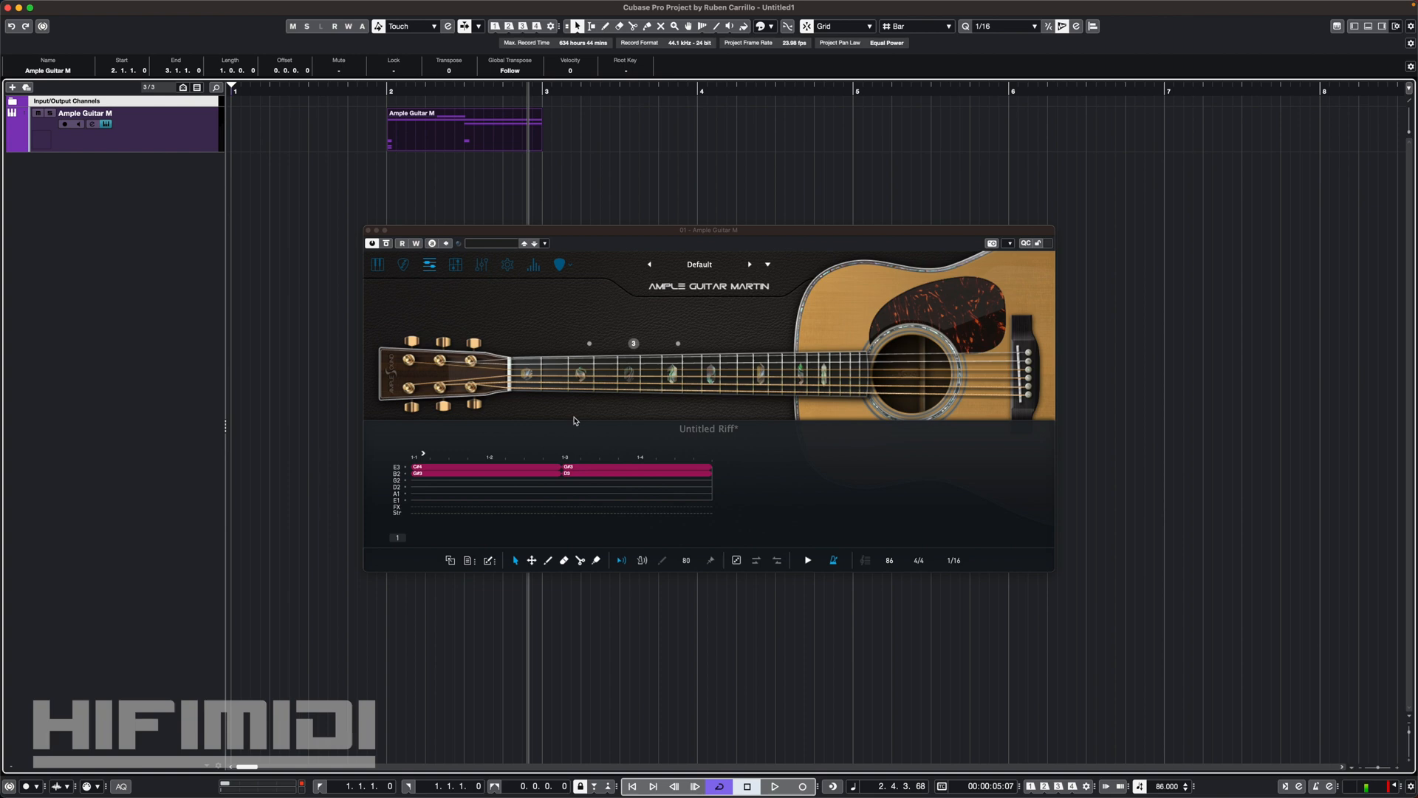
key("Delete")
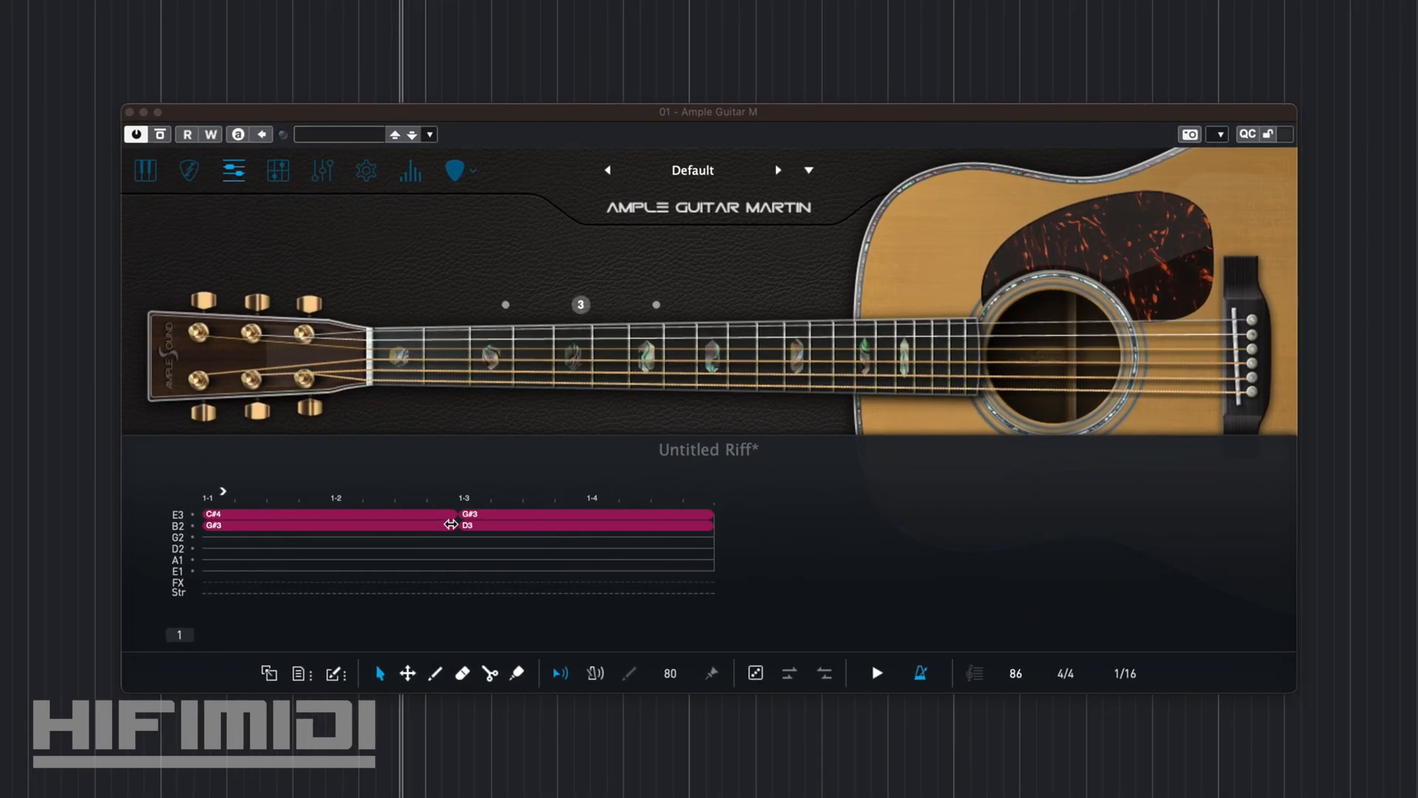
Delay both B2-string notes by half a beat and play the riff, including its clip at bar 2 of the track
left_click_drag(207, 525, 270, 525)
left_click_drag(461, 524, 520, 525)
left_click(466, 553)
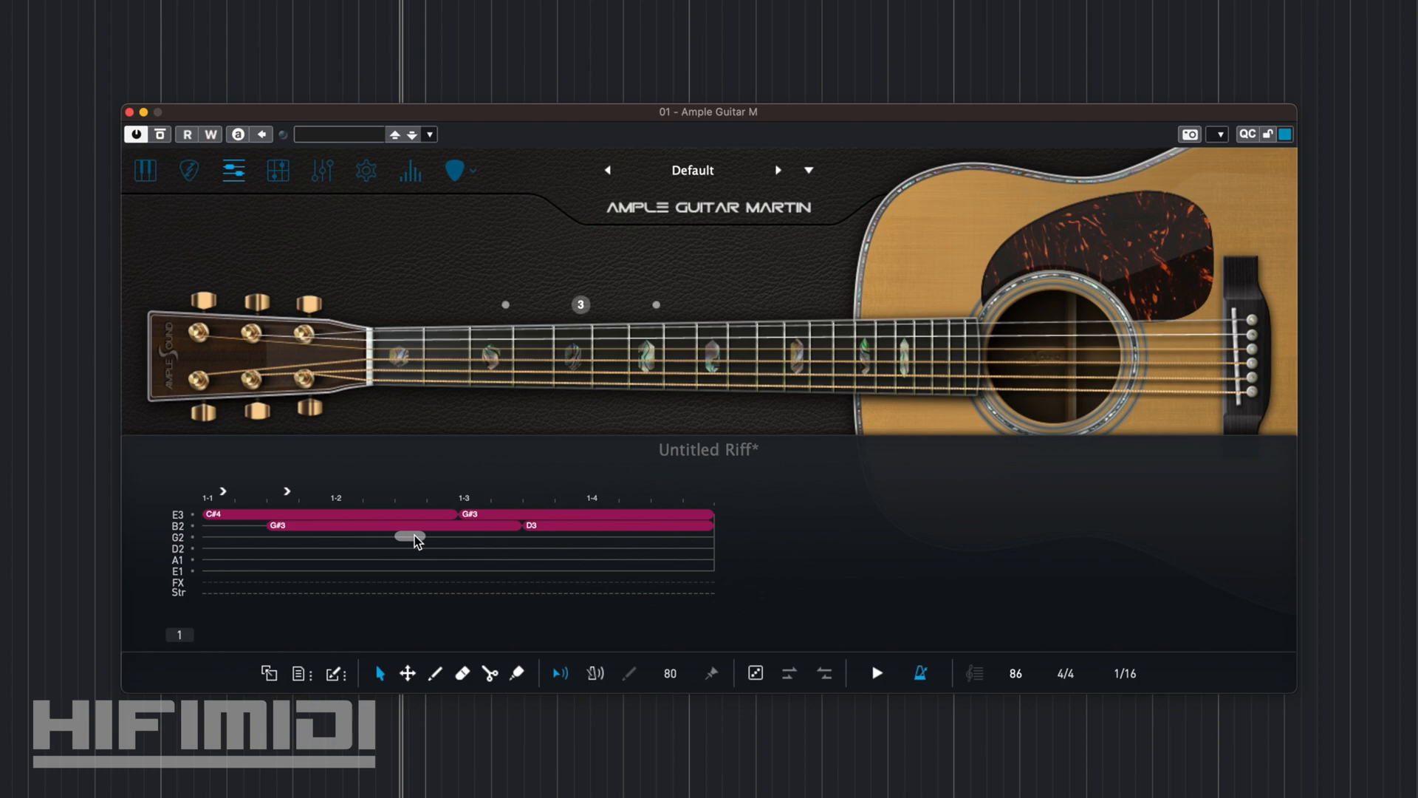
left_click(878, 674)
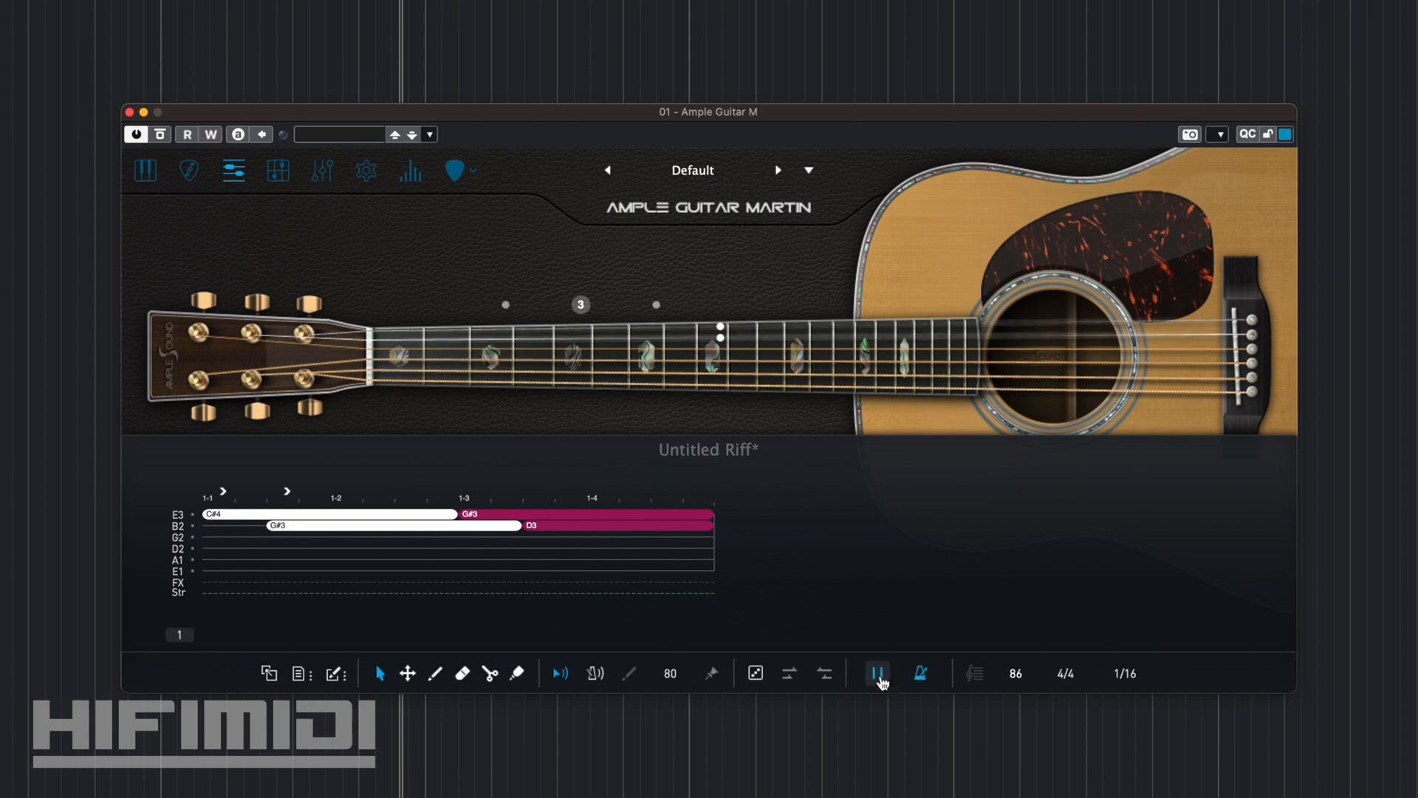
left_click(878, 674)
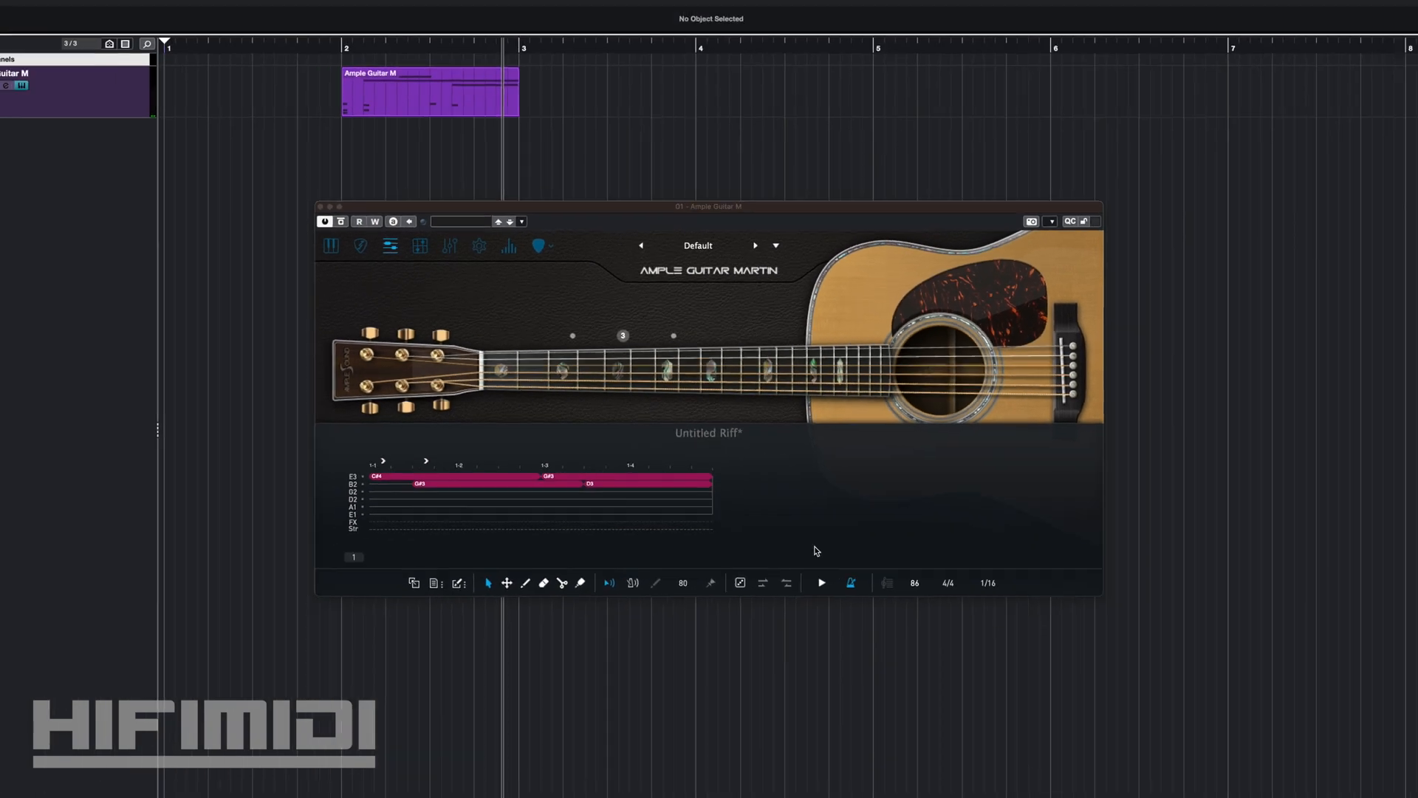
double_click(383, 92)
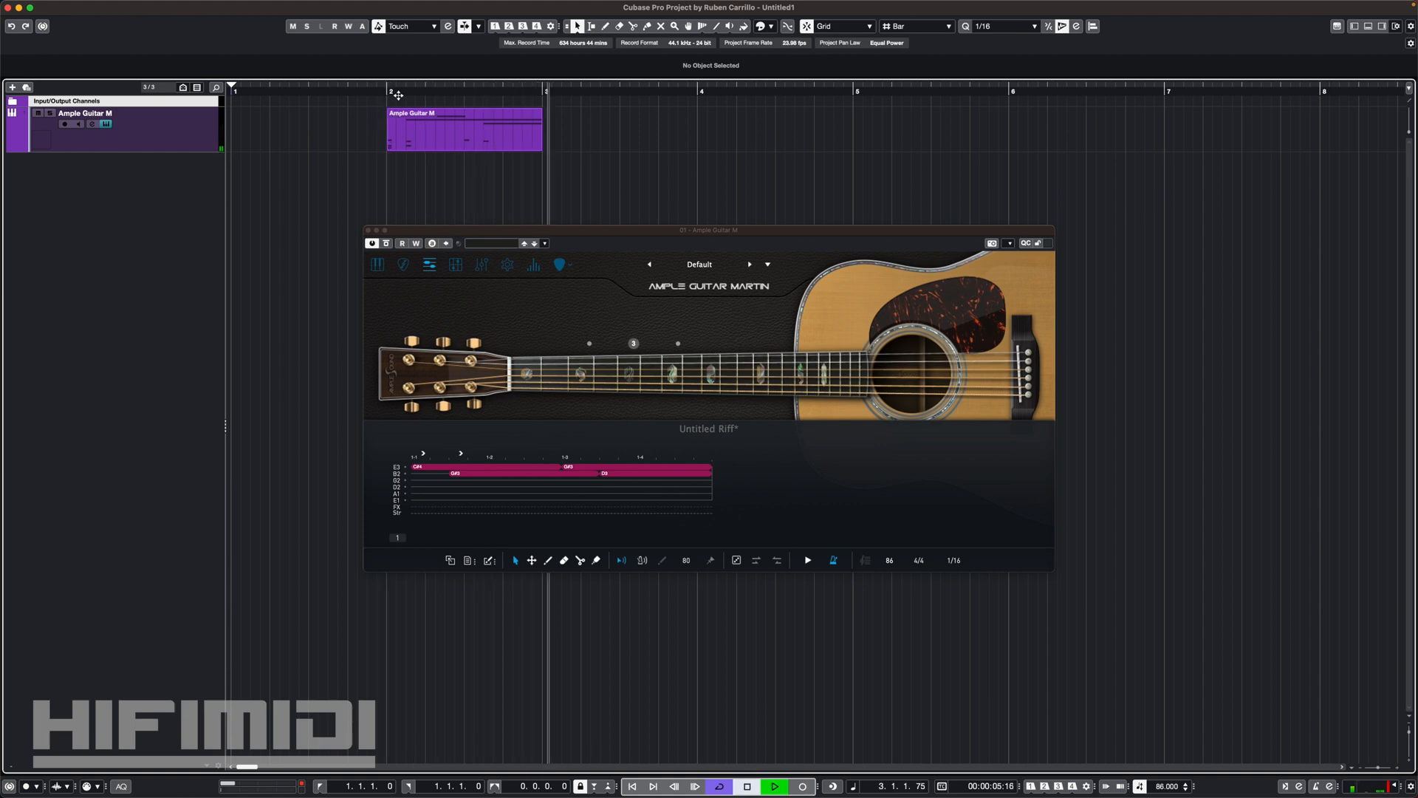
left_click(424, 268)
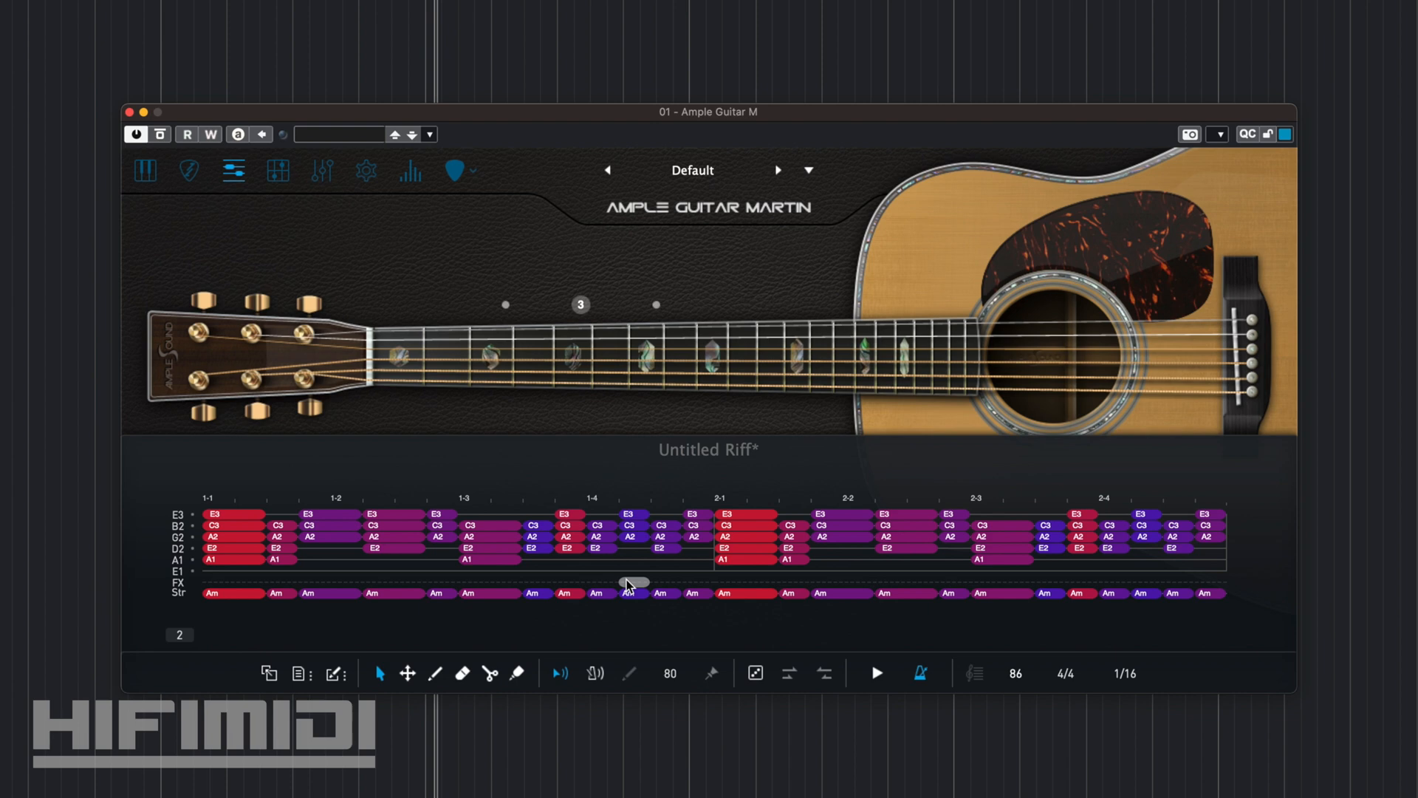
Adjust the velocity of individual string notes in the first Am strum, setting the E2 note to 47
left_click(233, 559)
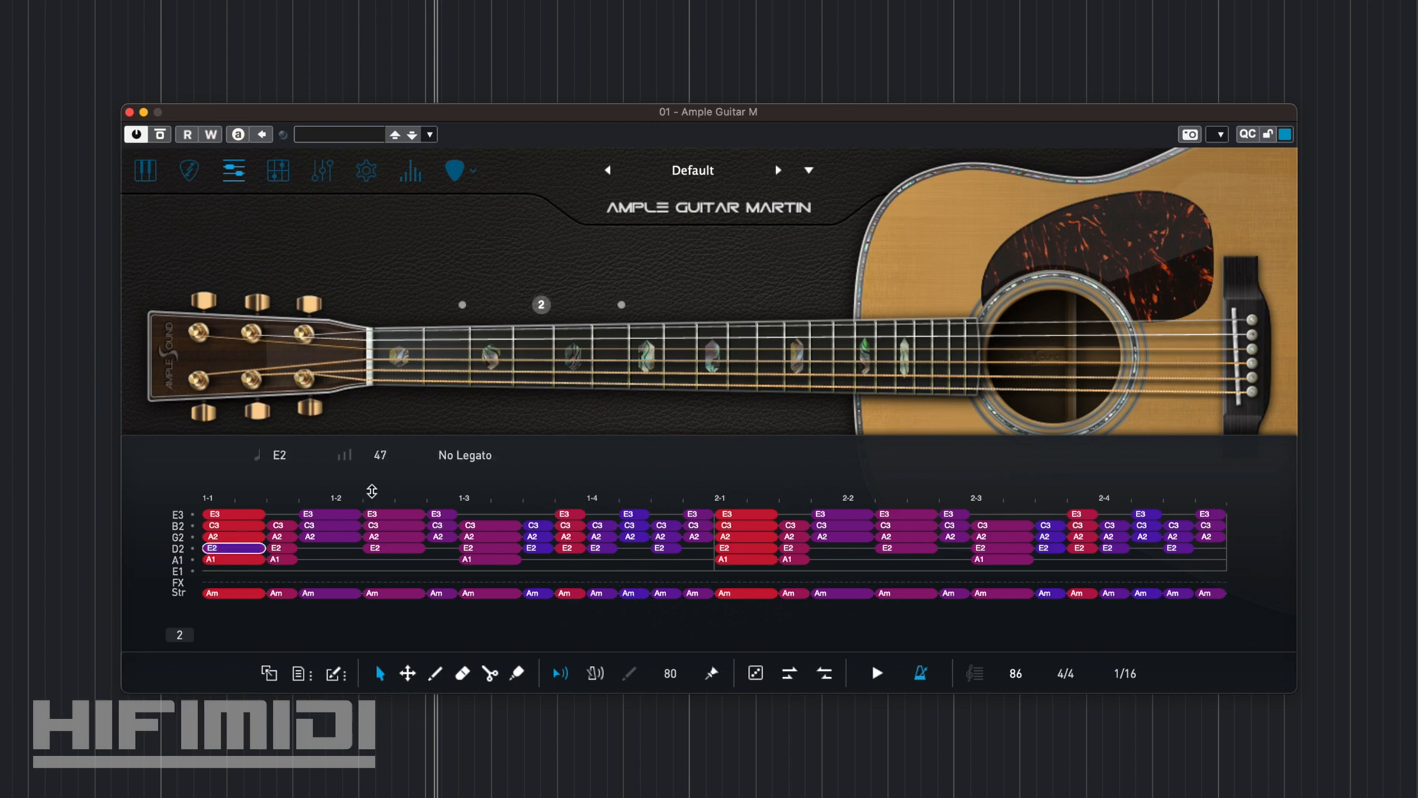
left_click(344, 559)
left_click(252, 537)
left_click_drag(376, 455, 388, 483)
left_click(254, 525)
left_click(343, 561)
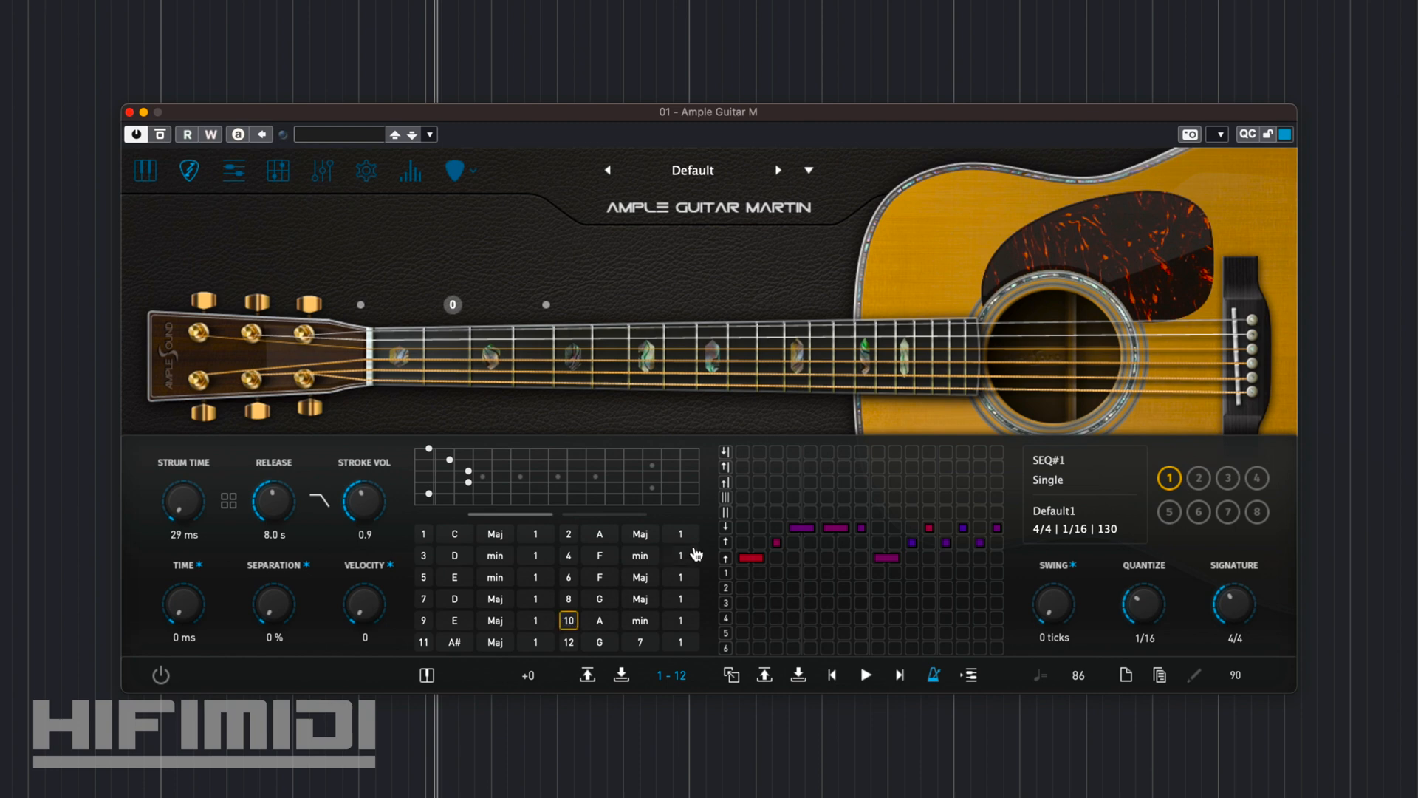
Send the strum pattern to the riff editor with the A min chord and with F Maj chord number 6
left_click(776, 542)
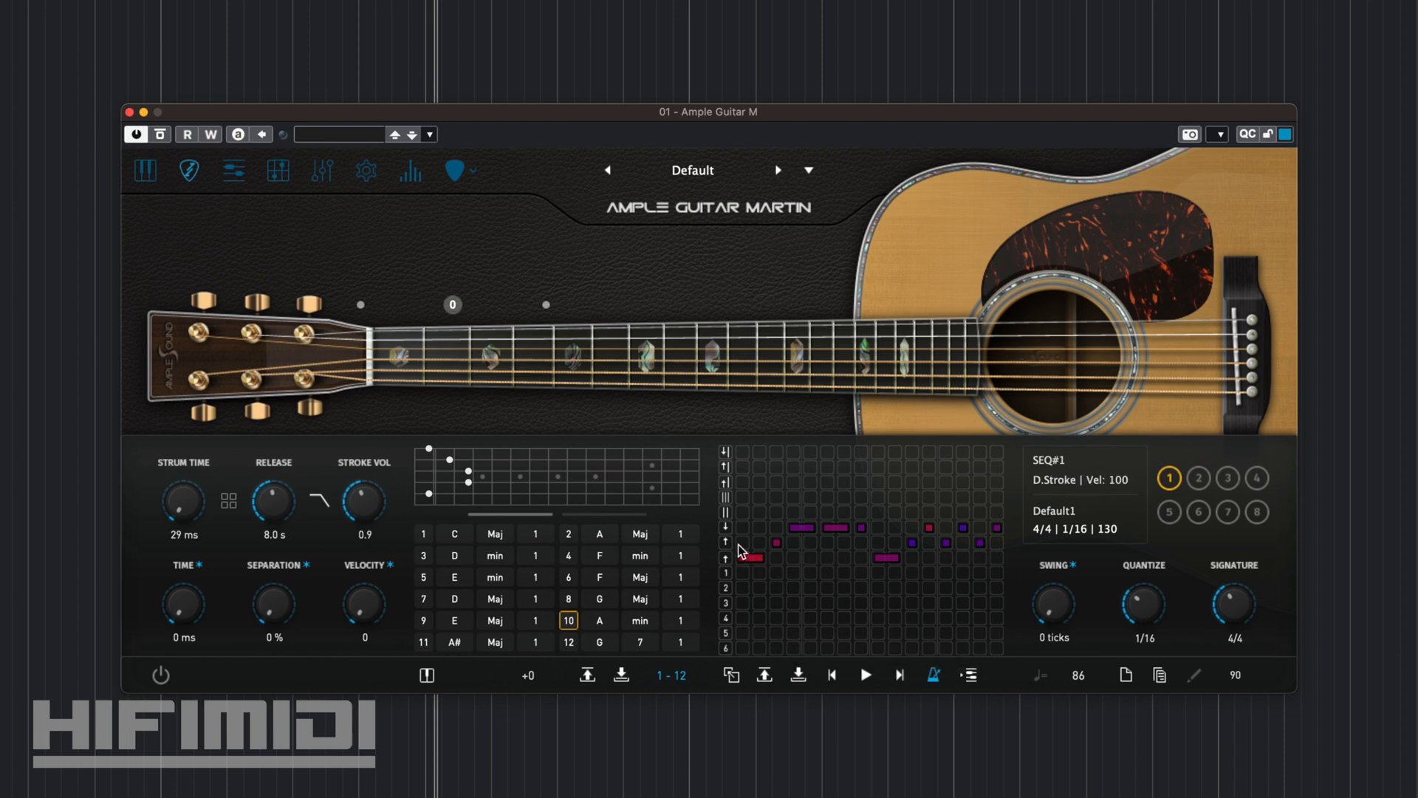
left_click(967, 676)
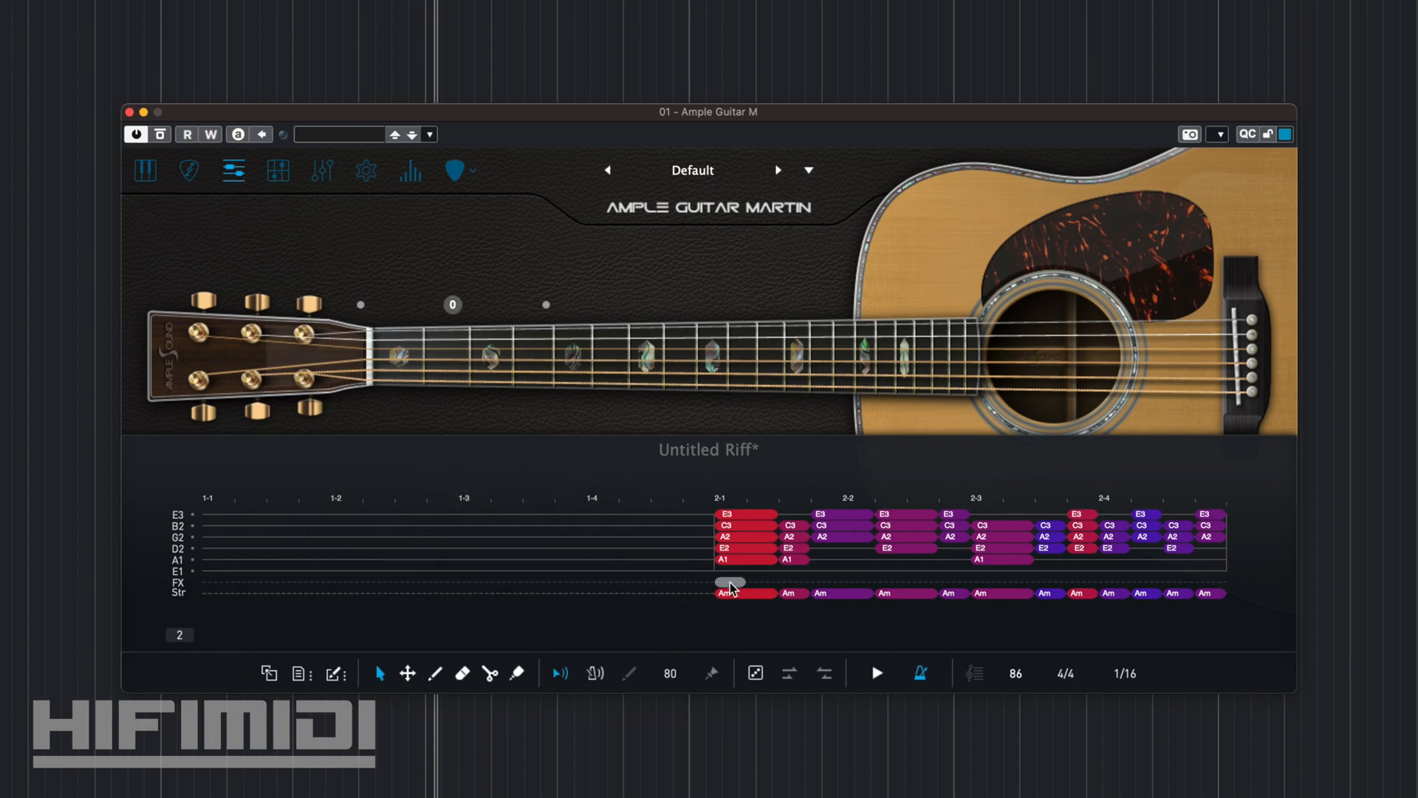
left_click(191, 173)
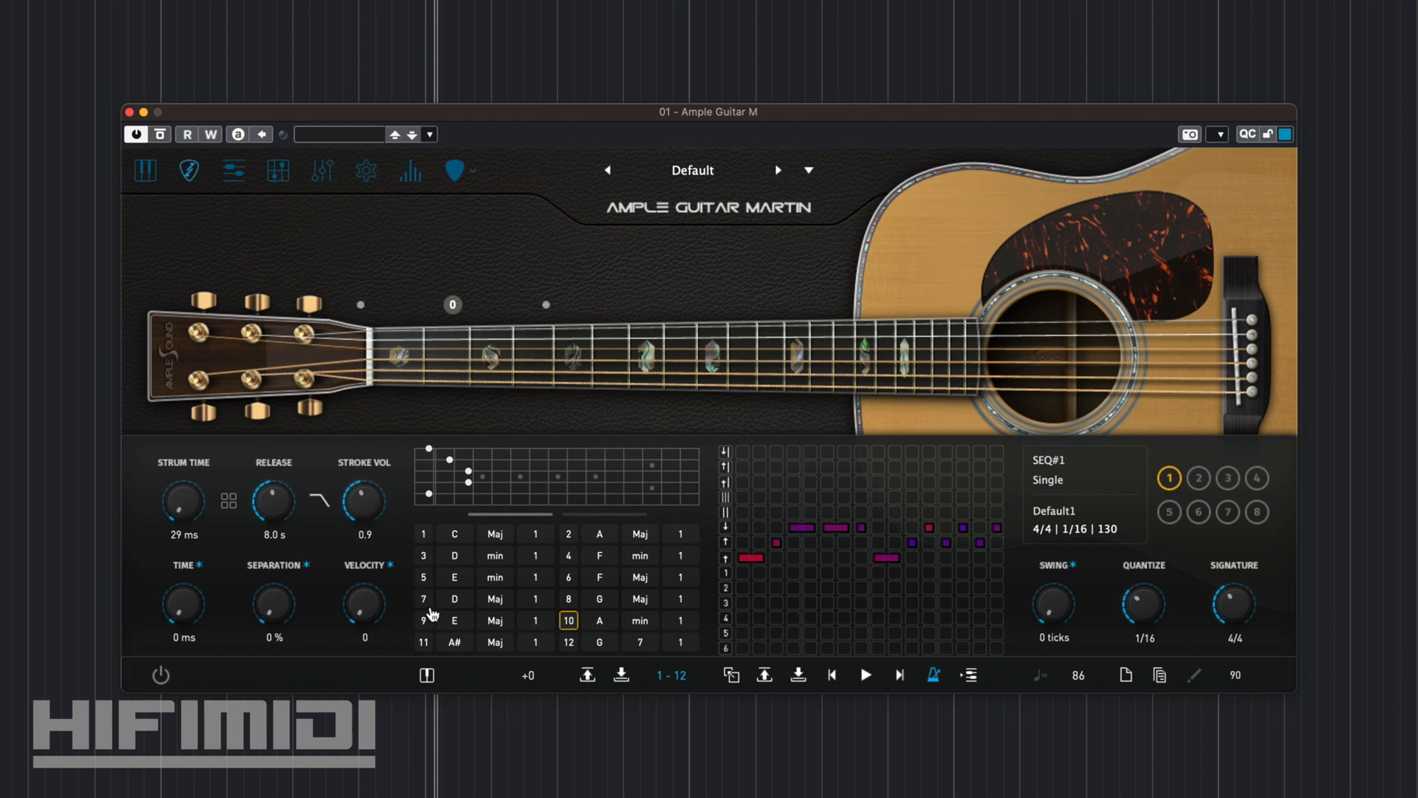
left_click(569, 577)
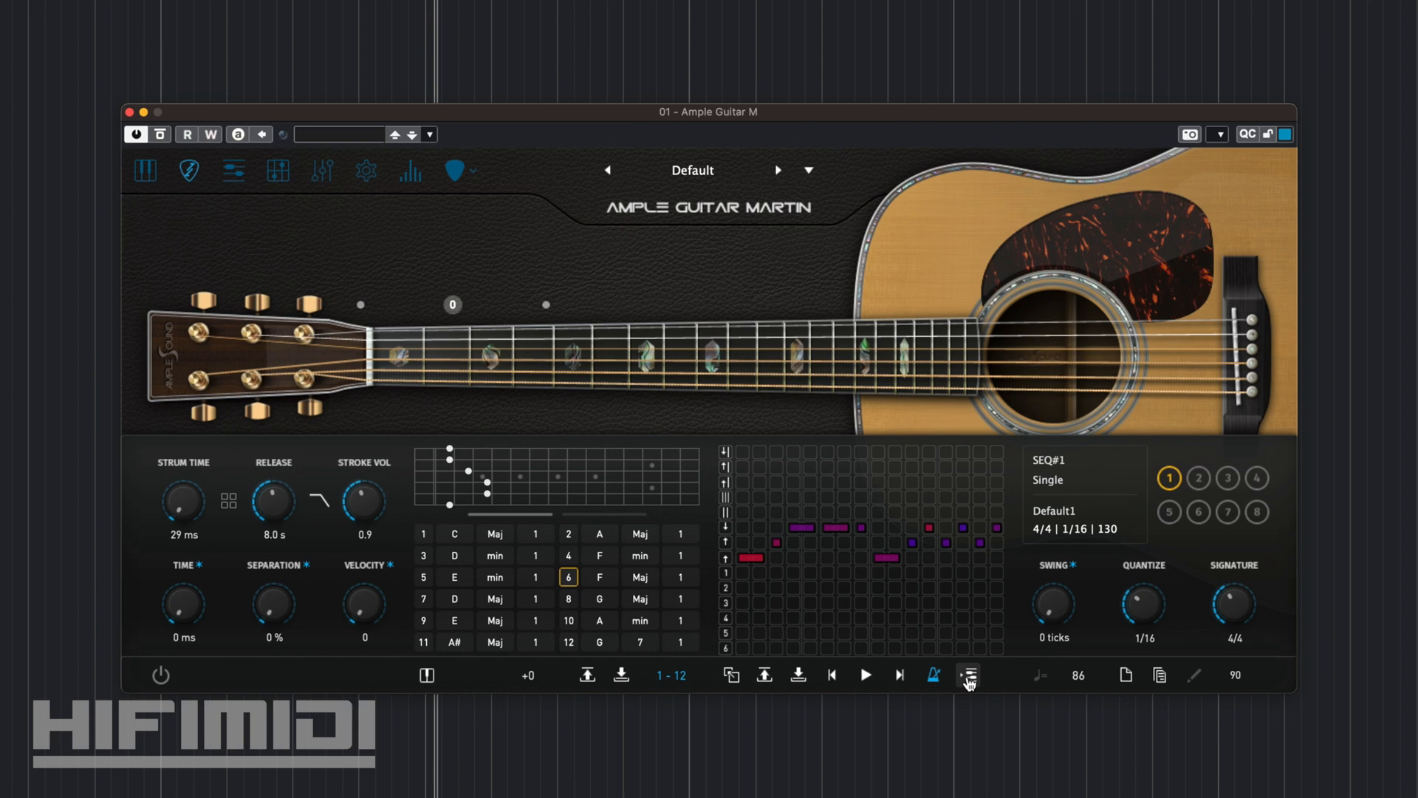
left_click(969, 676)
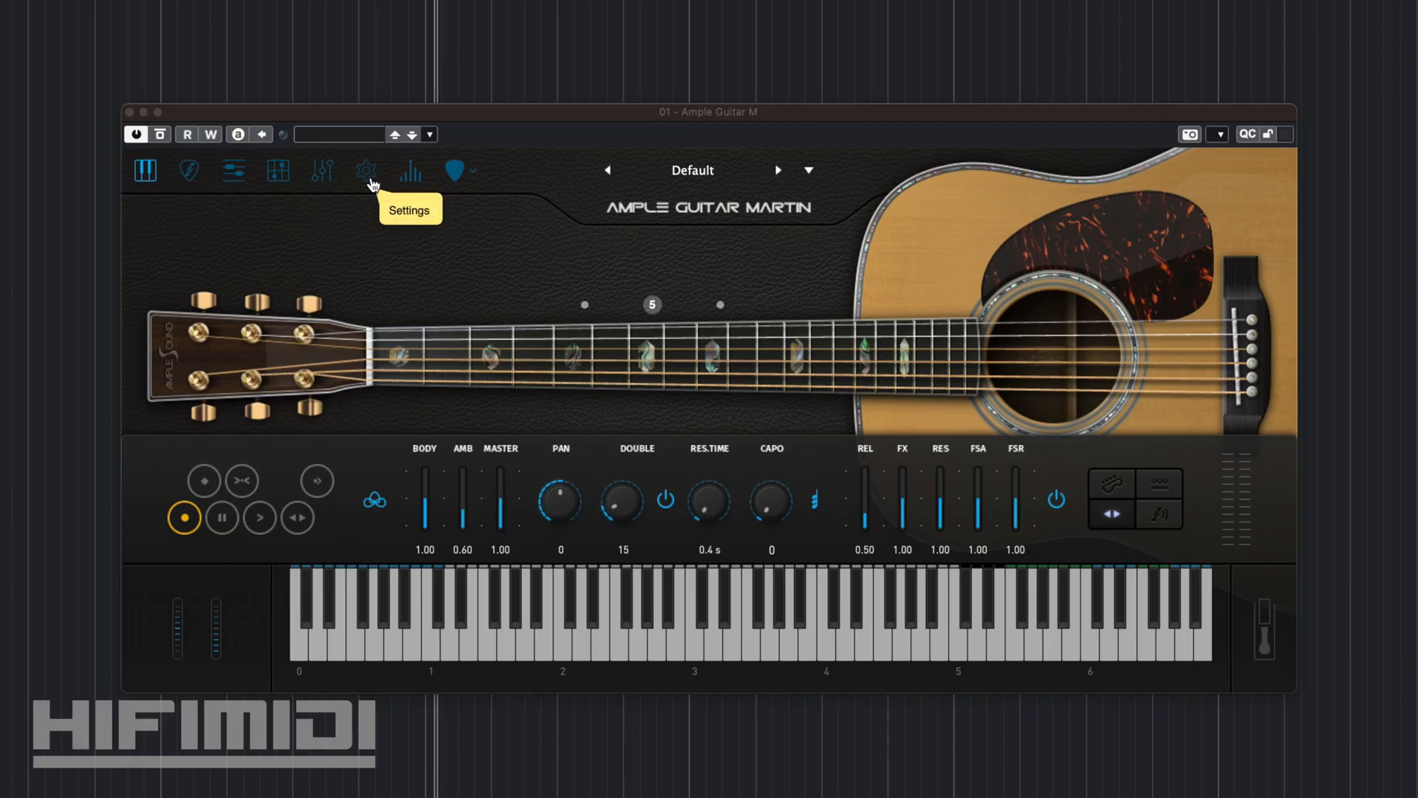
Set the interface Scaling Factor to 150 in the plug-in's display settings and close the settings
left_click(366, 171)
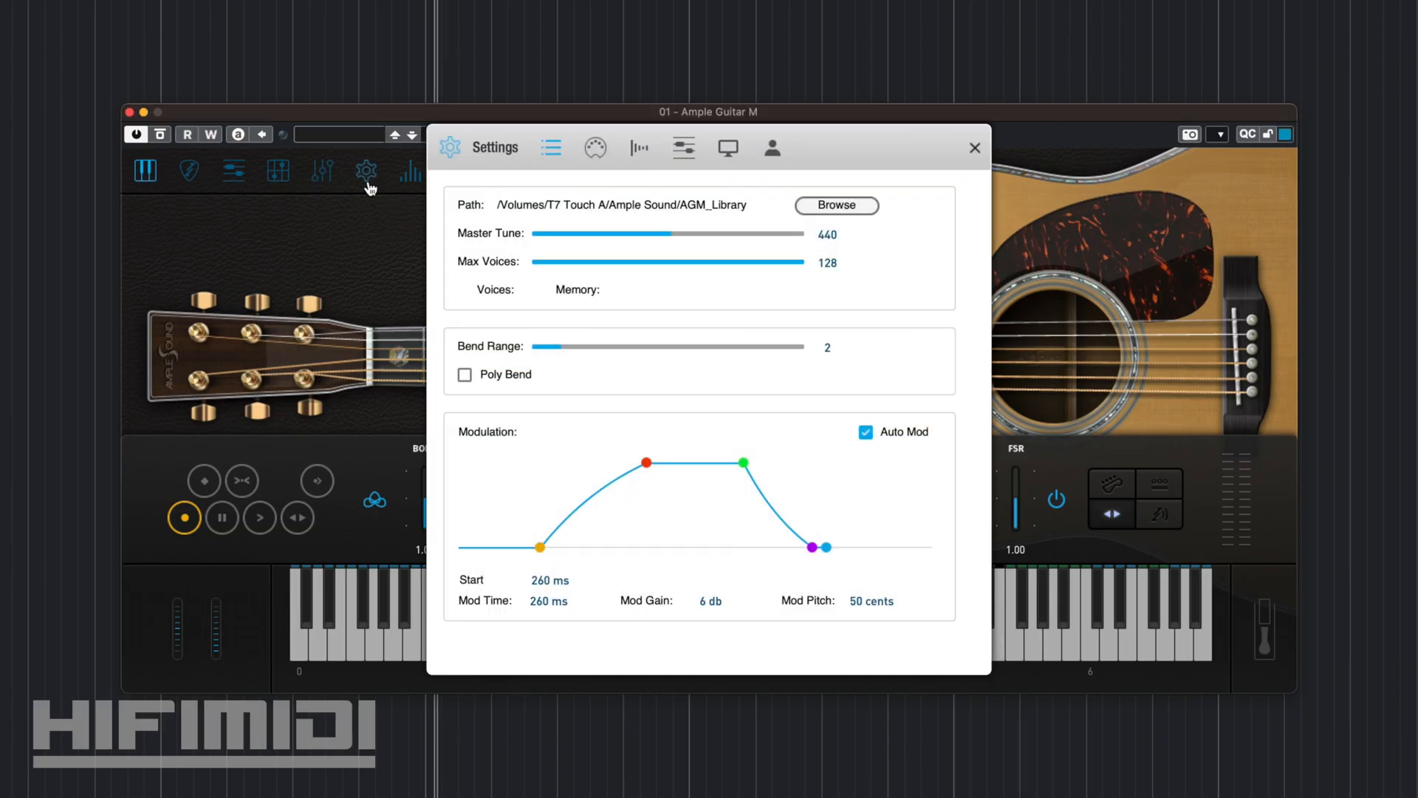
left_click(725, 152)
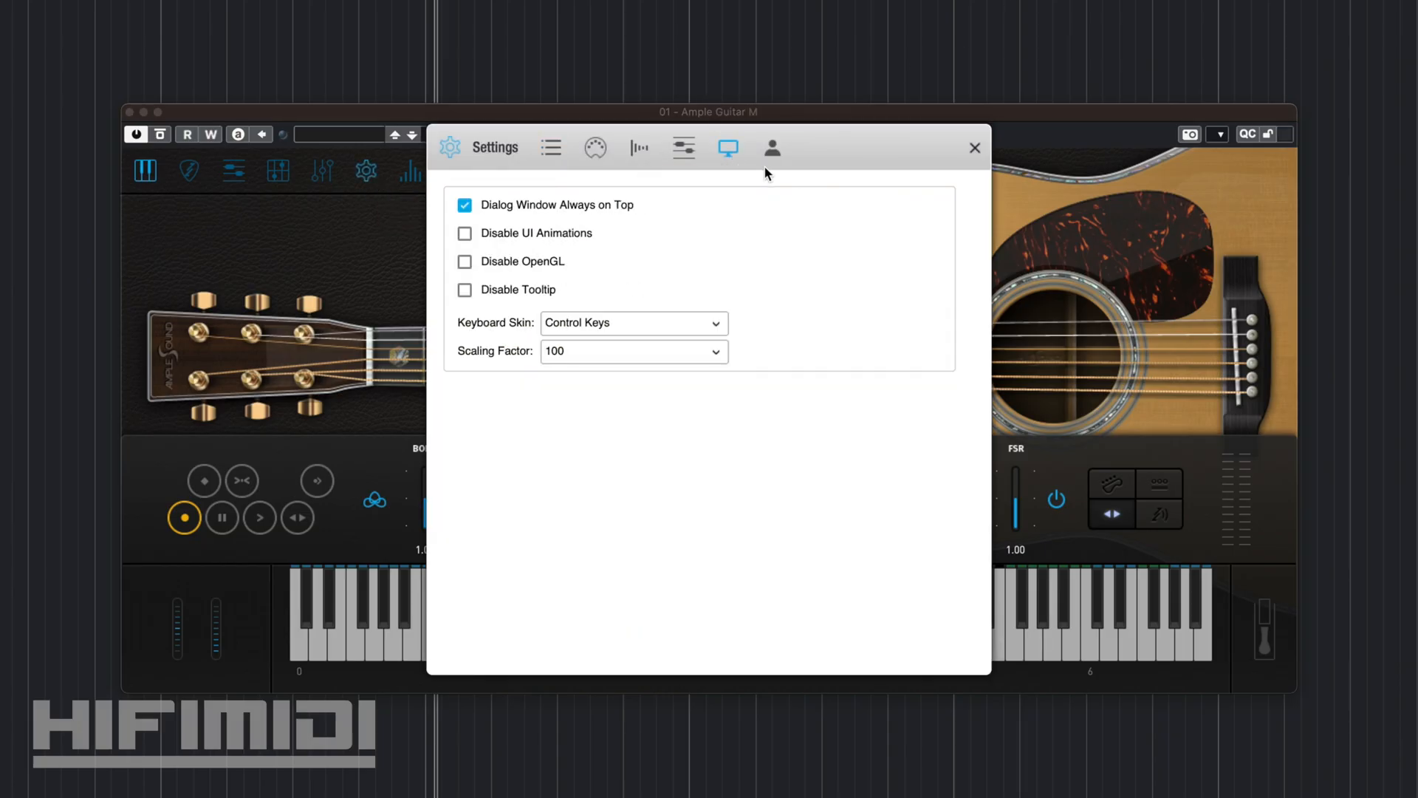
left_click(629, 353)
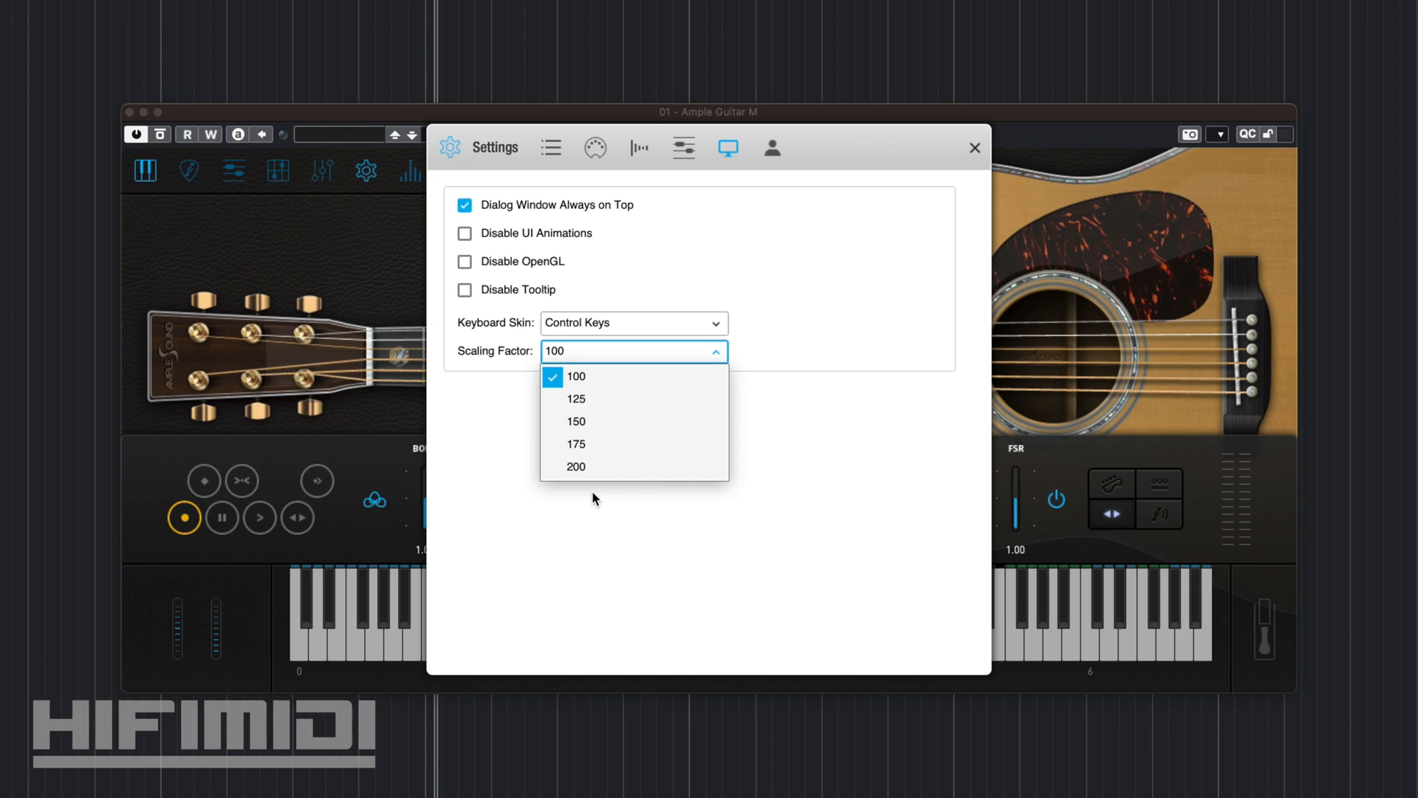
left_click(588, 419)
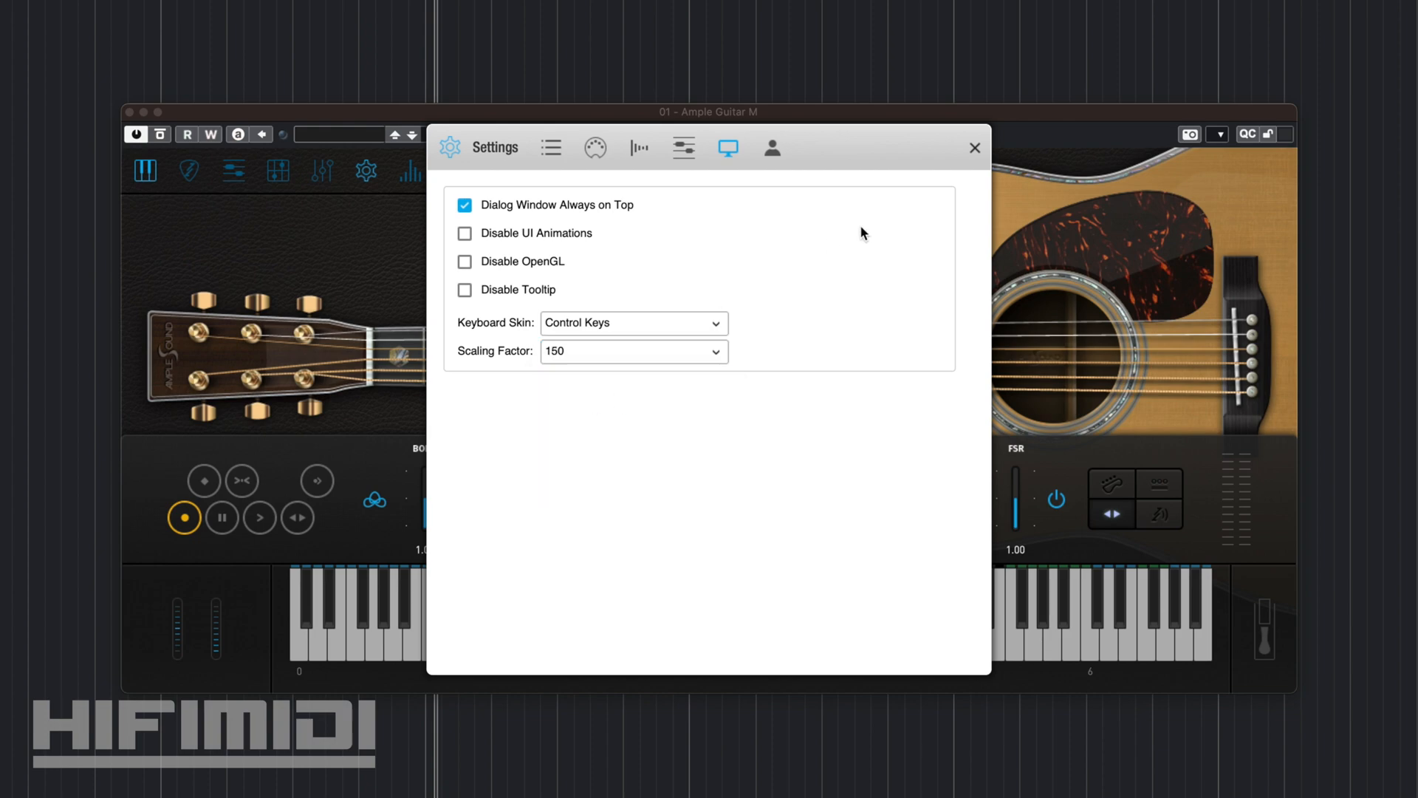
left_click(975, 147)
left_click(116, 121)
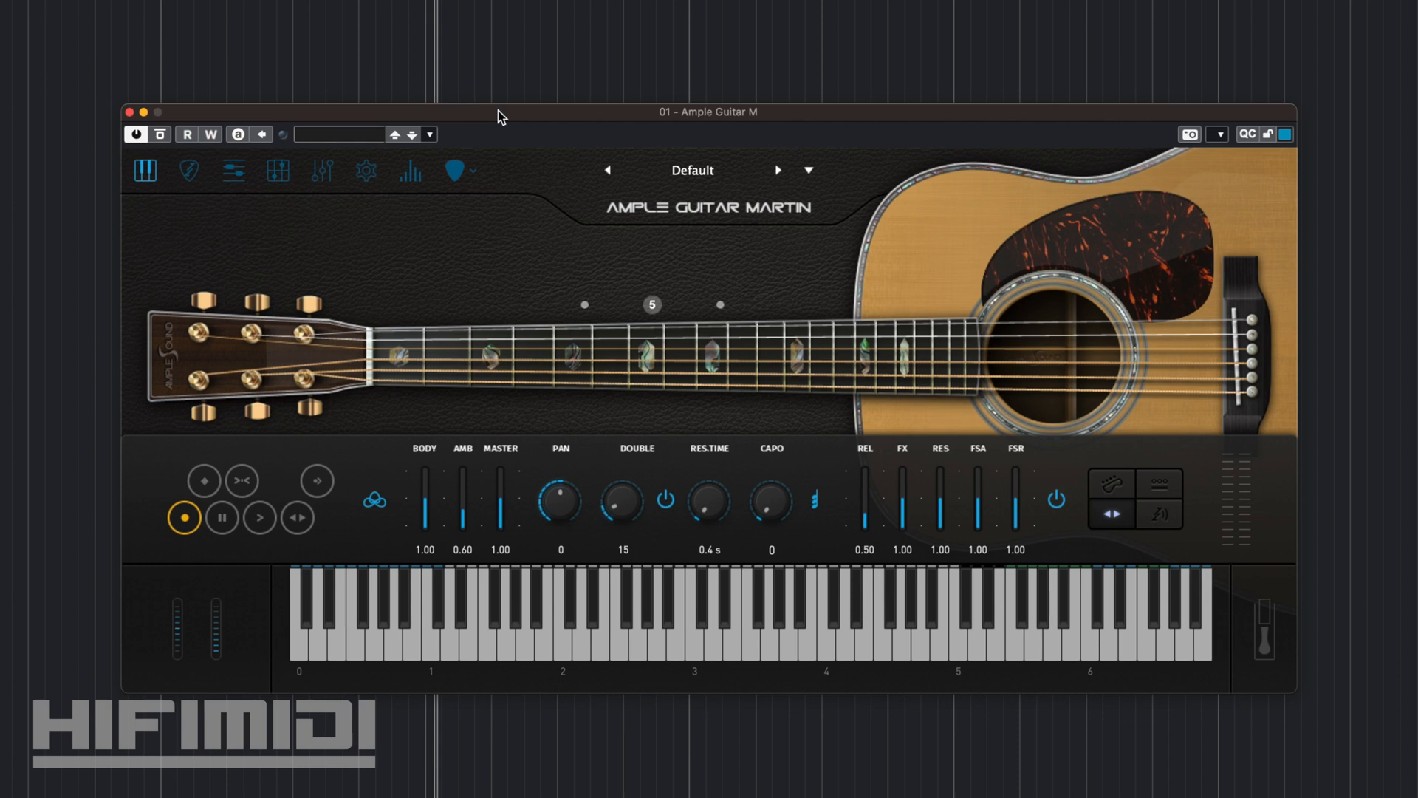
left_click(779, 177)
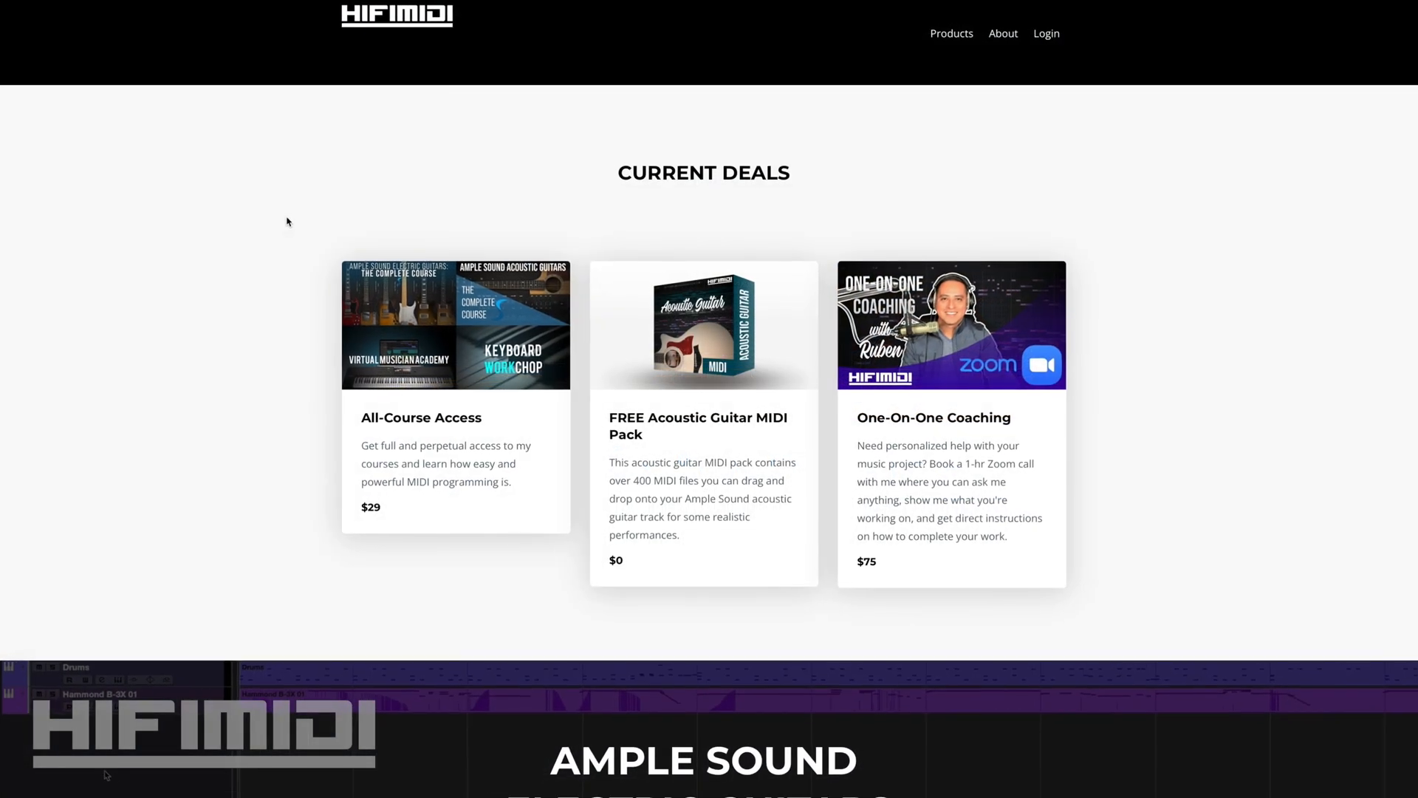
Switch to the HIFIMIDI website and look through the current deals and the Ample Sound Electric Guitars course page
scroll(247, 245, "down", 2)
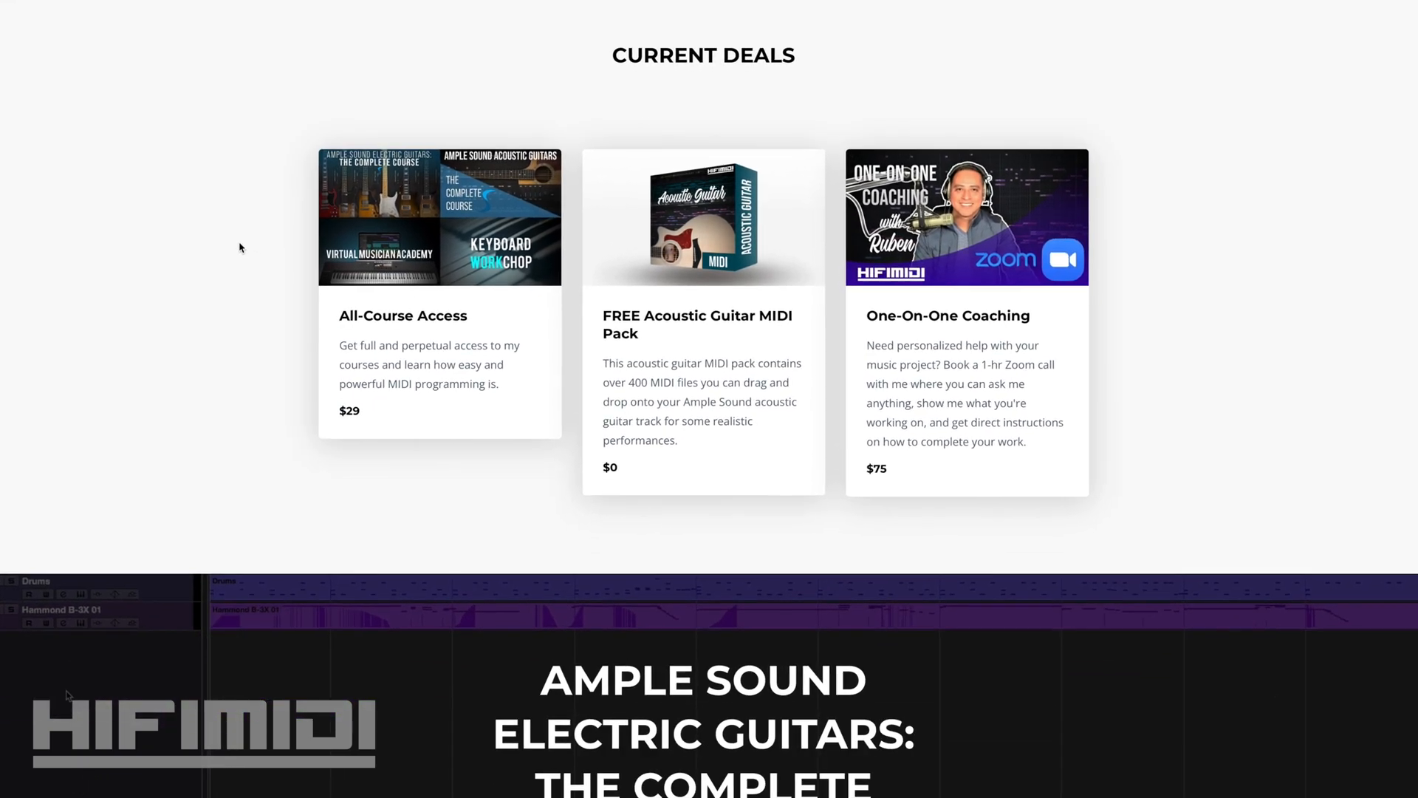
scroll(240, 248, "down", 5)
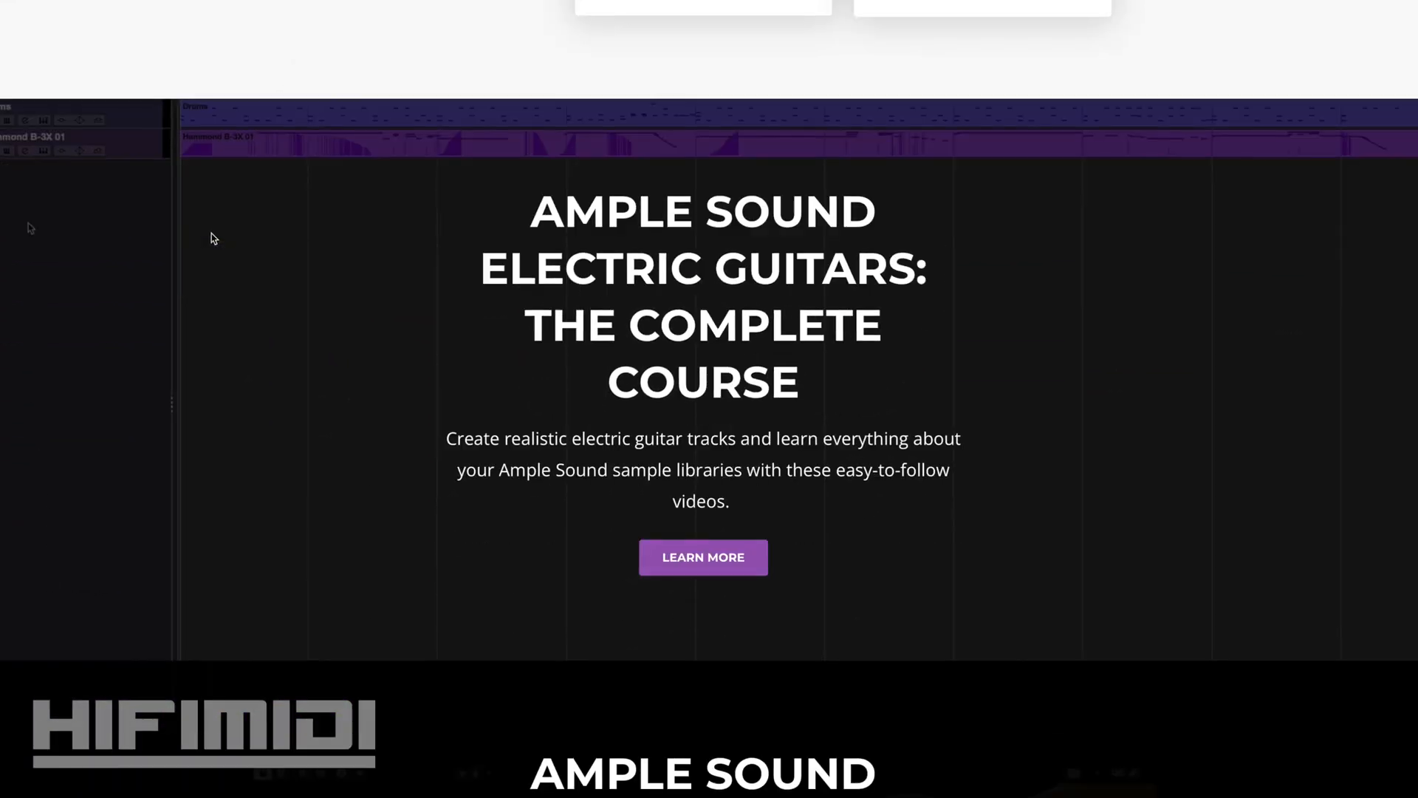
scroll(207, 236, "down", 1)
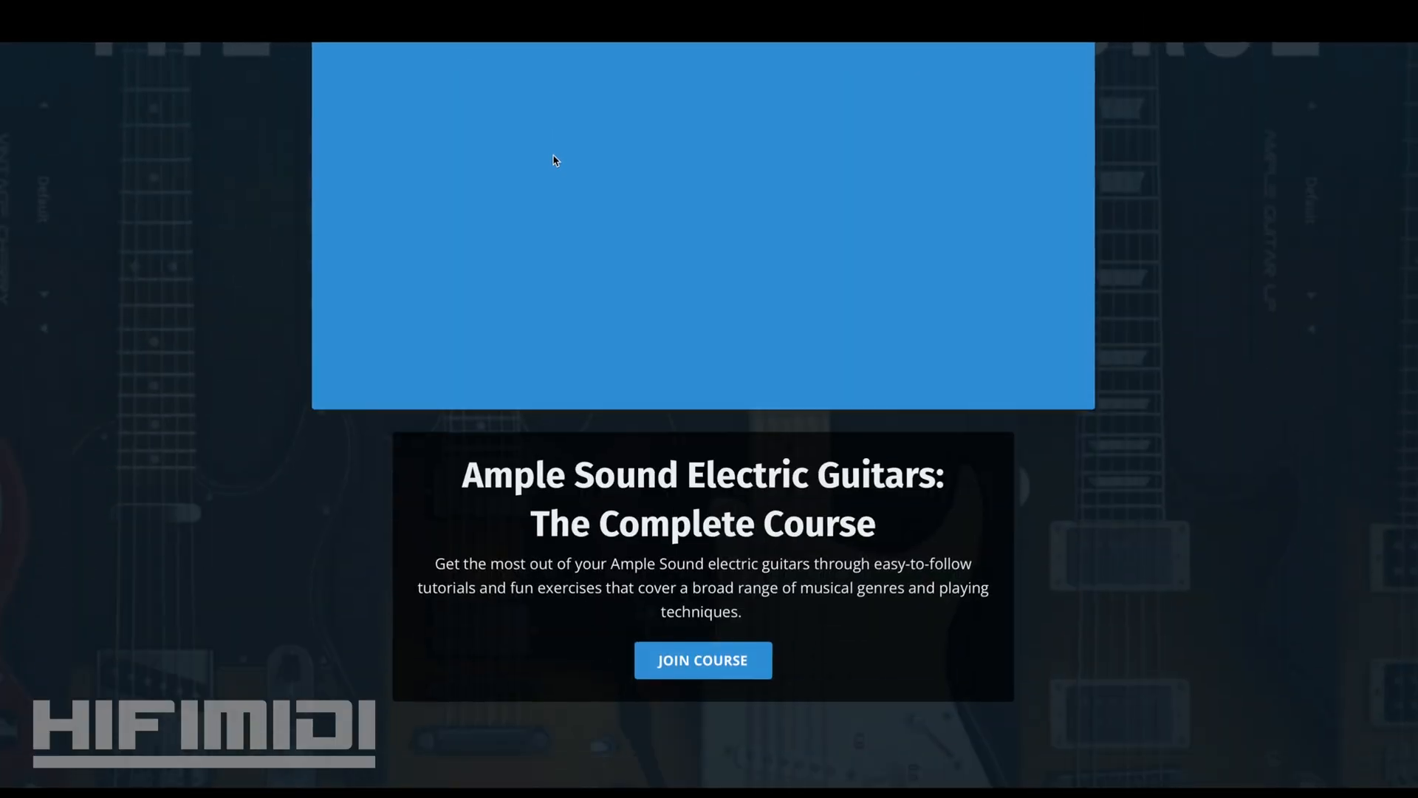
scroll(554, 158, "down", 3)
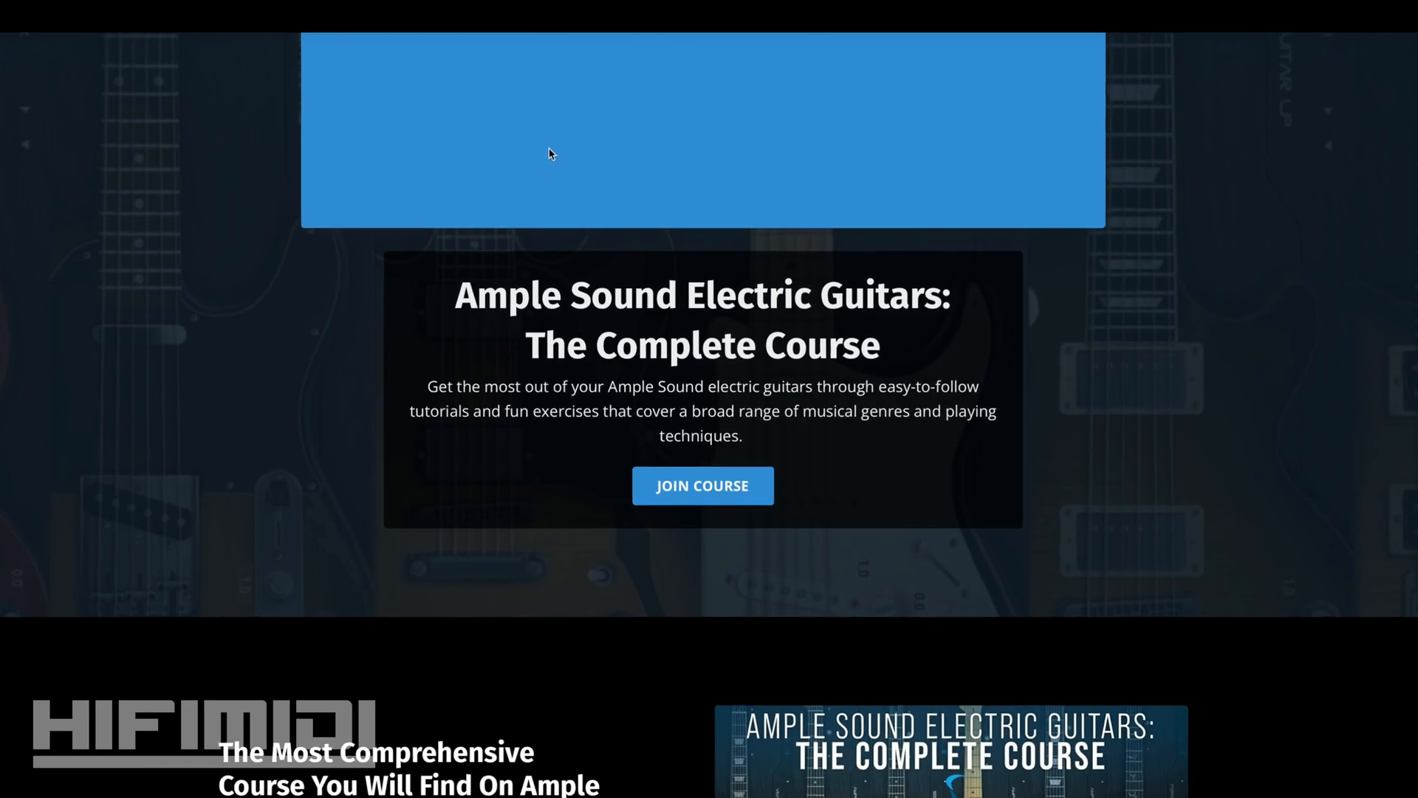
scroll(550, 154, "down", 8)
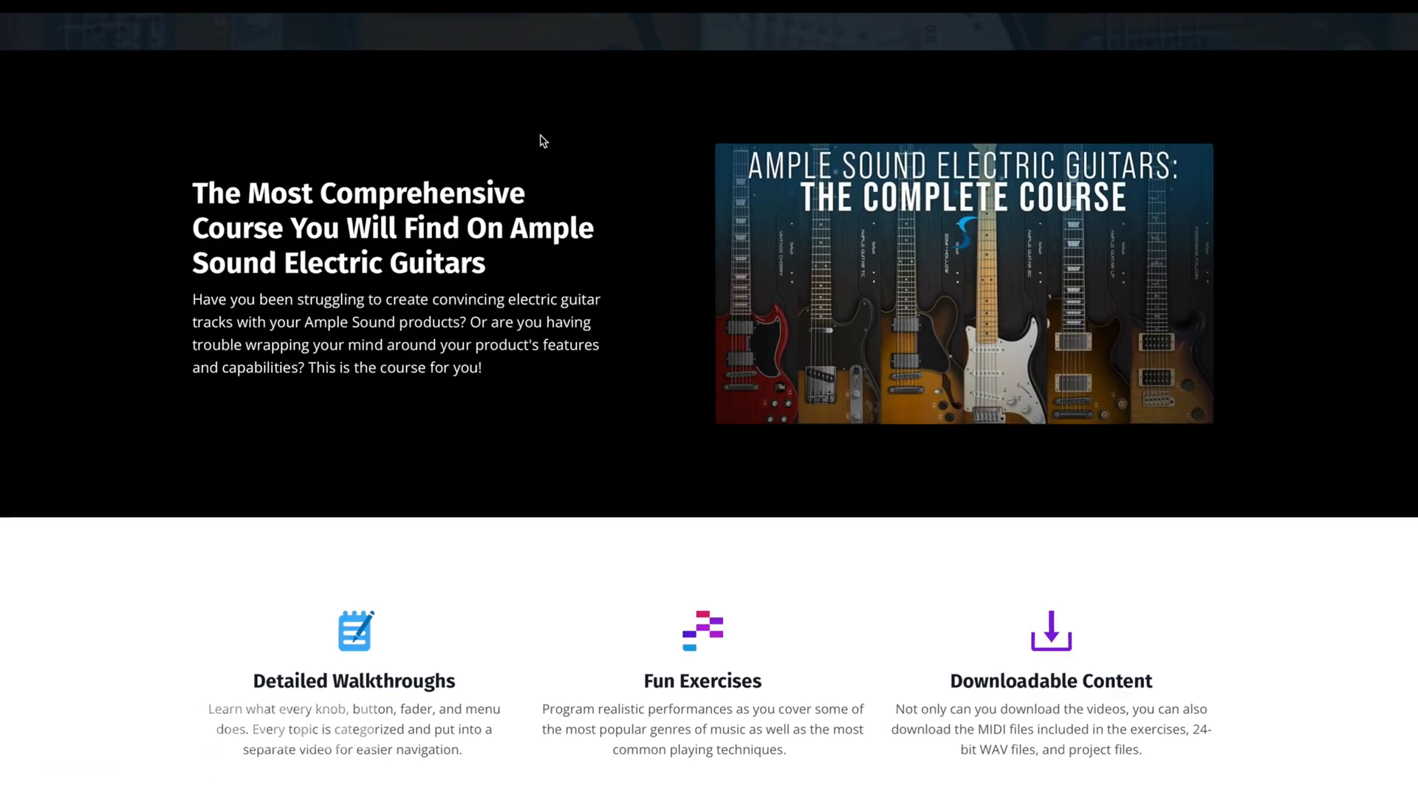